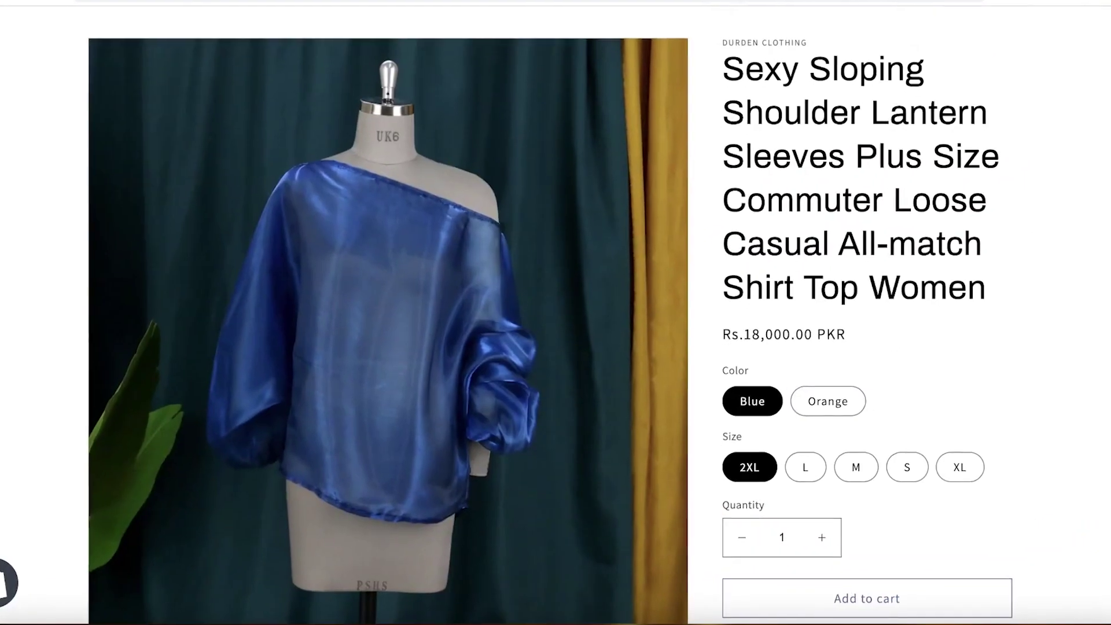
# Step: Preview the shirt's Orange and Blue variants, then open Settings > Apps and sales channels
pyautogui.scroll(2, 685, 335)
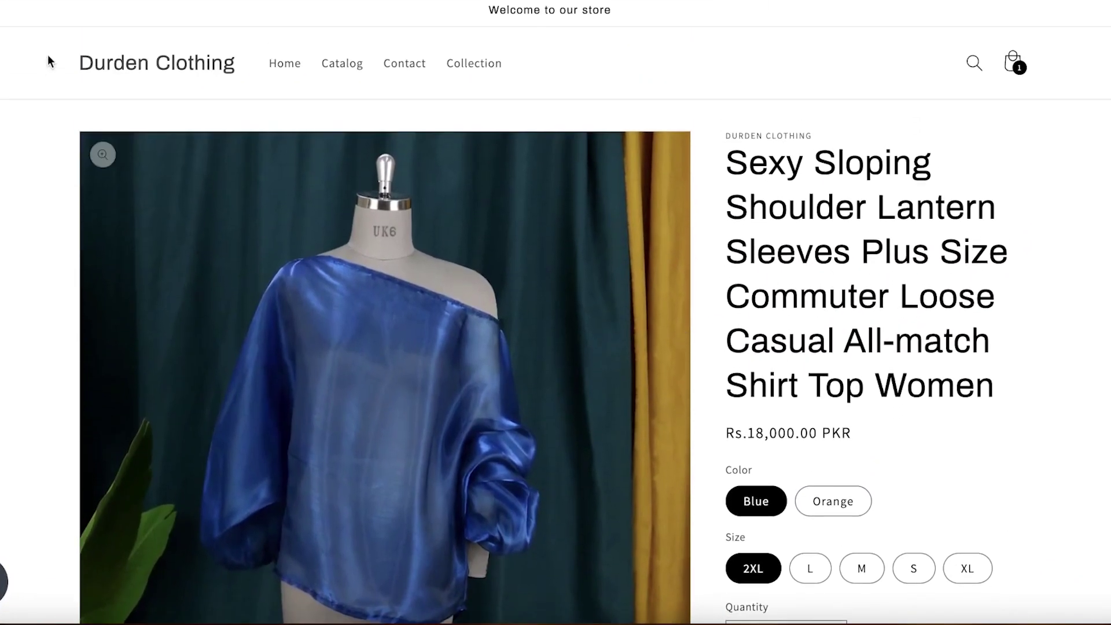
pyautogui.scroll(-3, 944, 267)
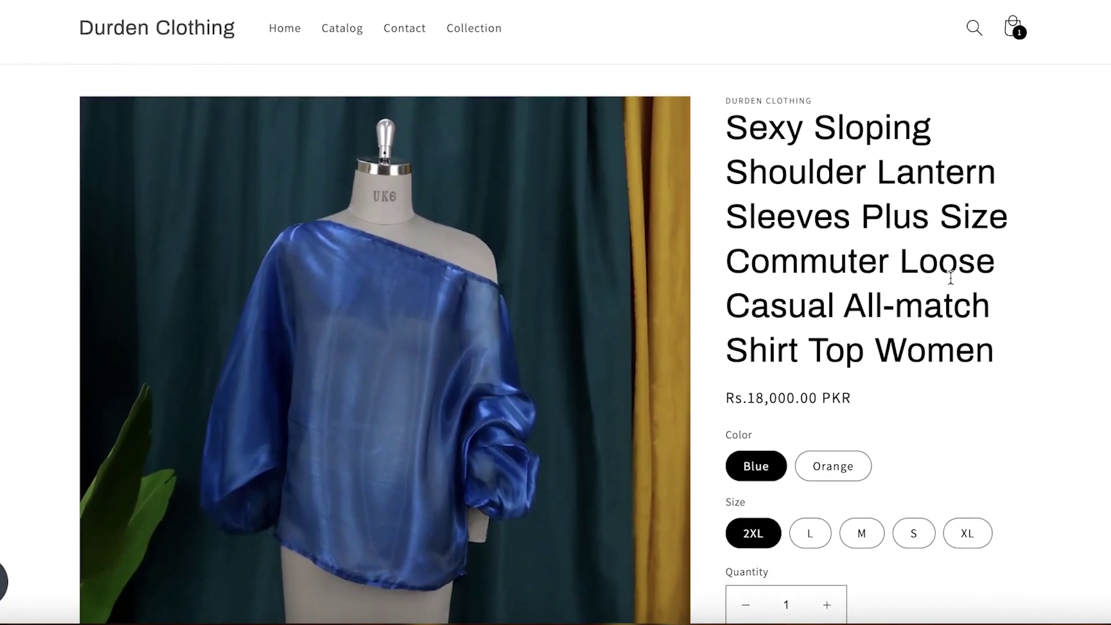
pyautogui.click(837, 418)
pyautogui.scroll(-1, 722, 372)
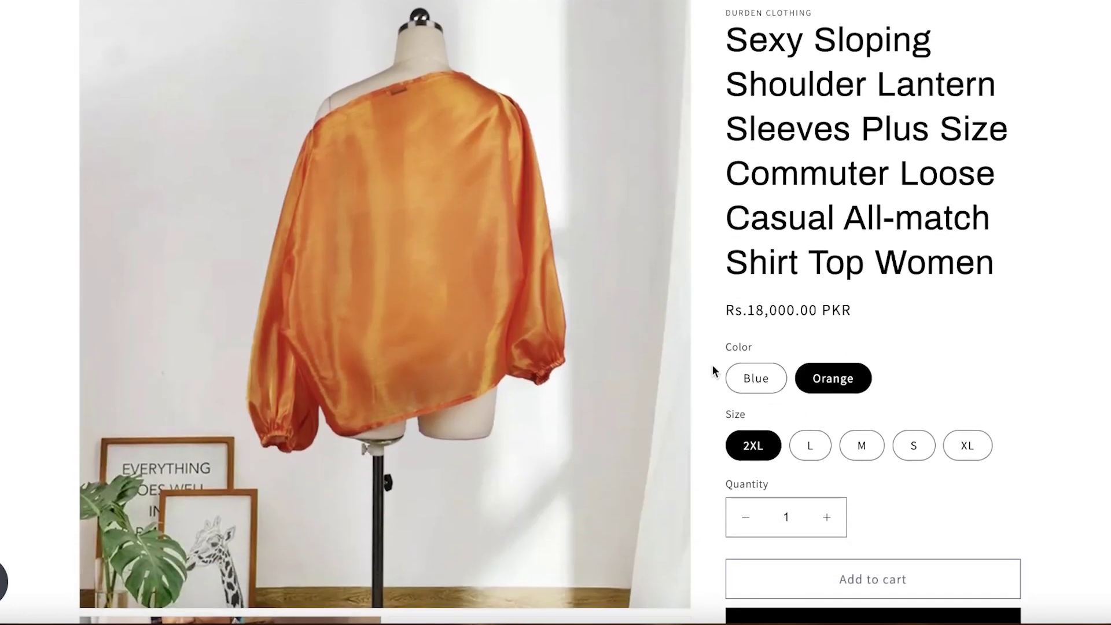
pyautogui.click(748, 379)
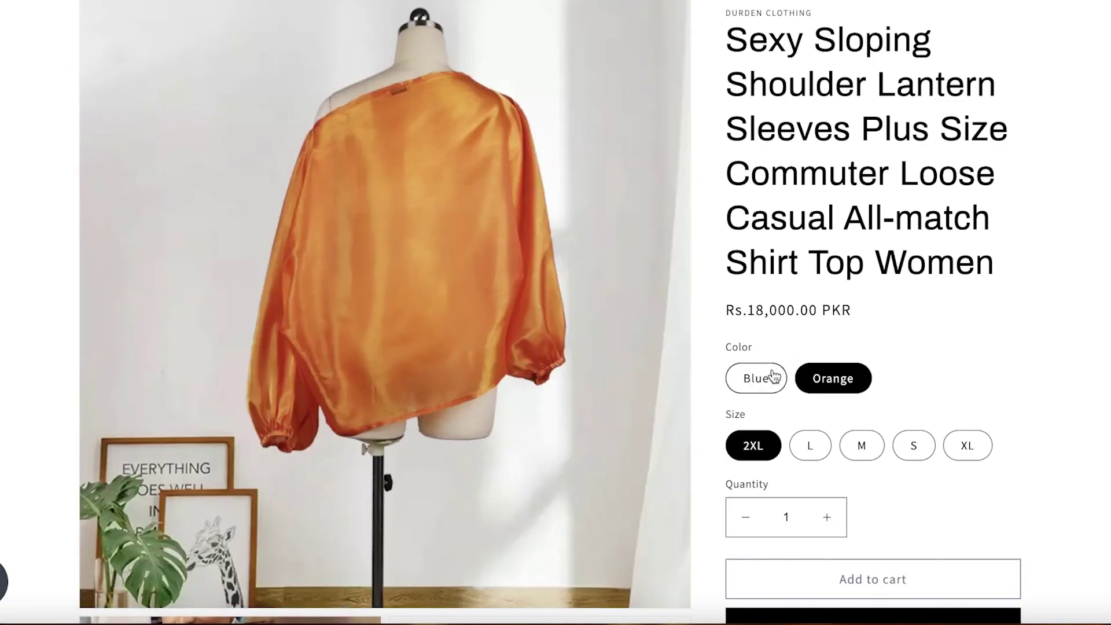
pyautogui.click(766, 380)
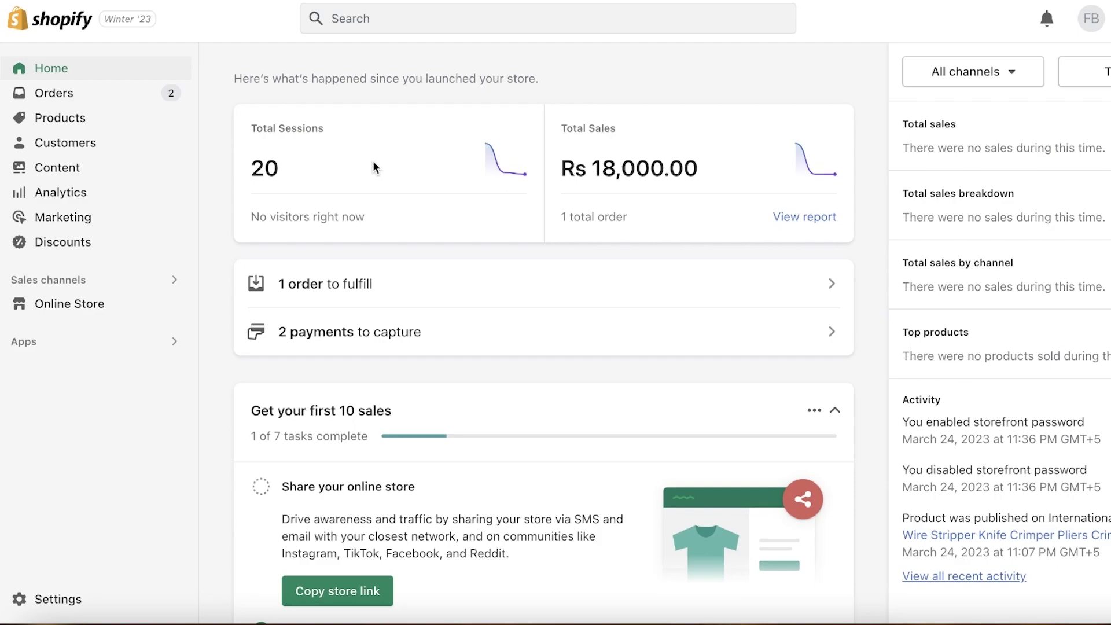
pyautogui.click(43, 598)
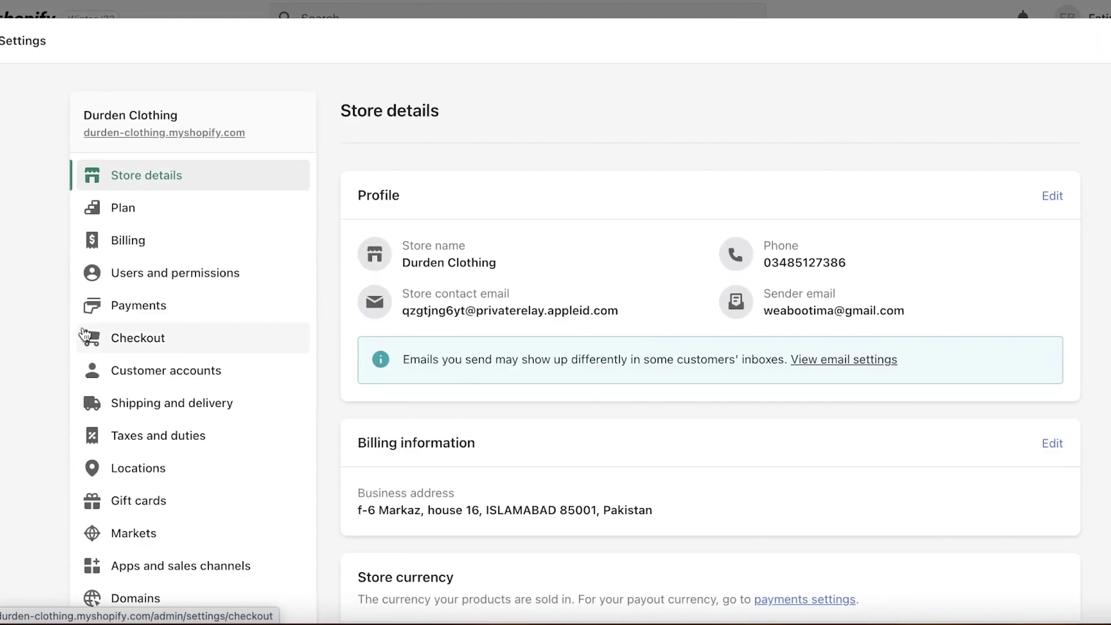
pyautogui.click(119, 570)
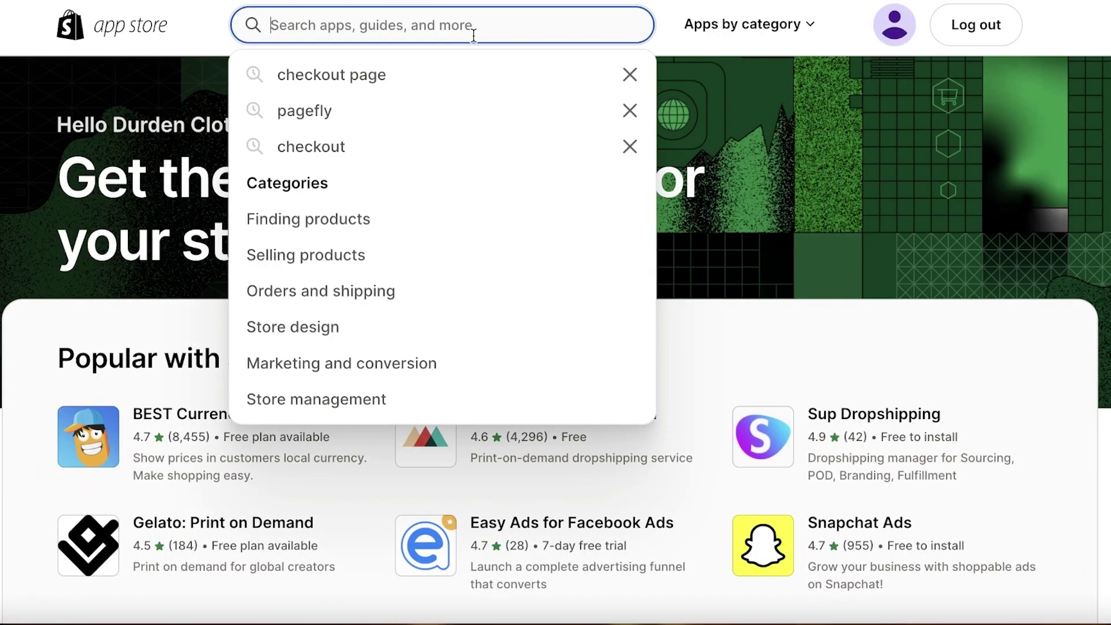
# Step: Search the Shopify App Store for 'globo' and browse the swatch app results
pyautogui.write('globo')
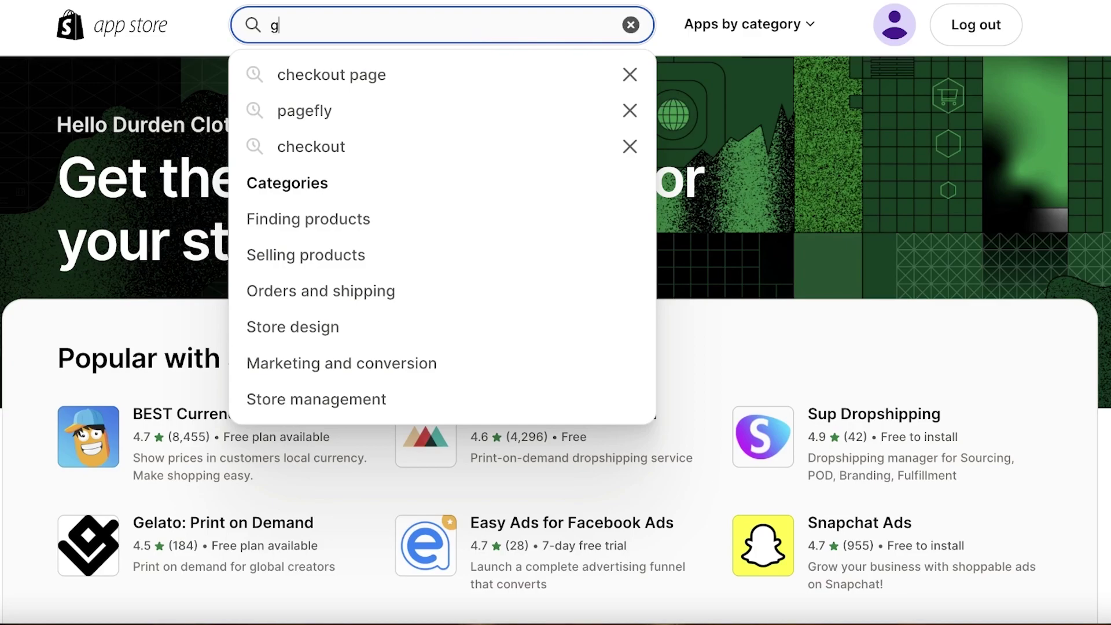
pyautogui.press('Return')
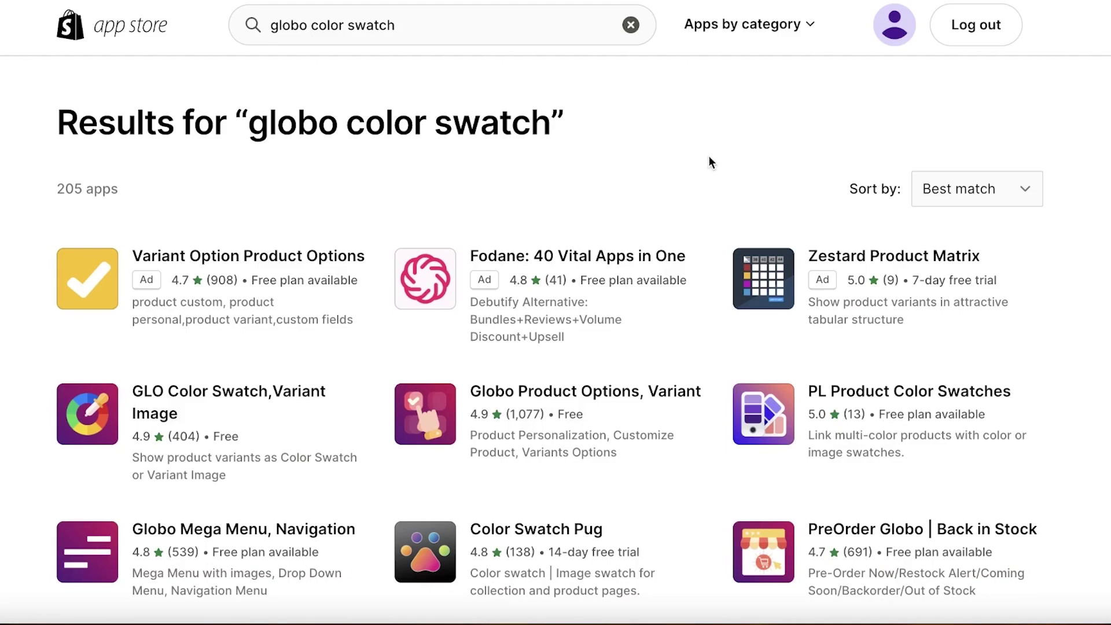
pyautogui.scroll(-2, 677, 178)
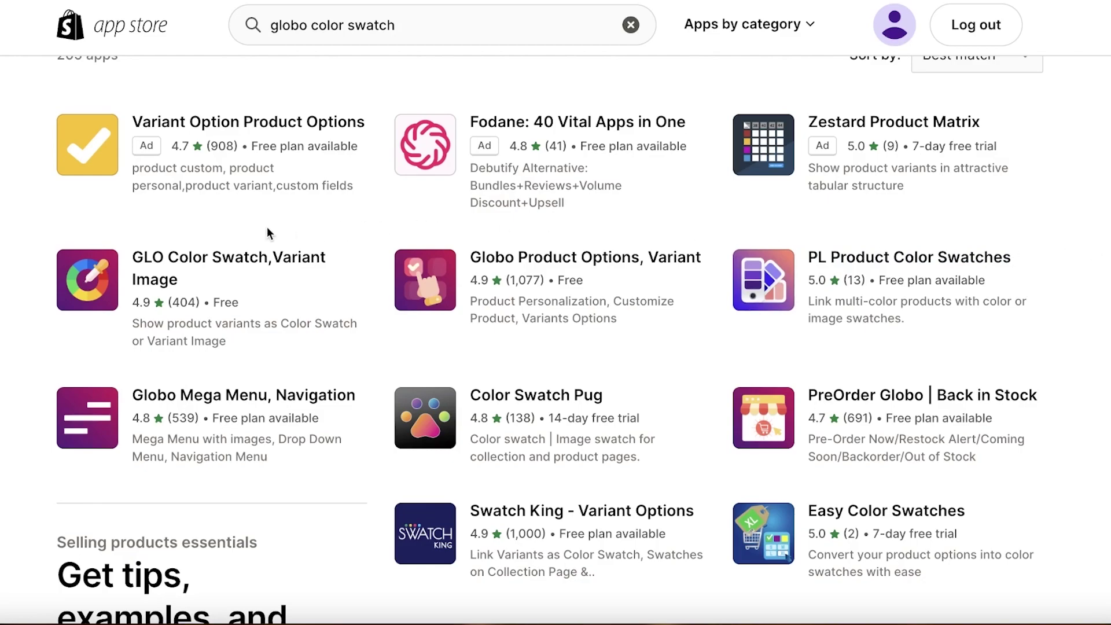
# Step: Add and install the GLO Color Swatch, Variant Image app from its listing
pyautogui.click(242, 261)
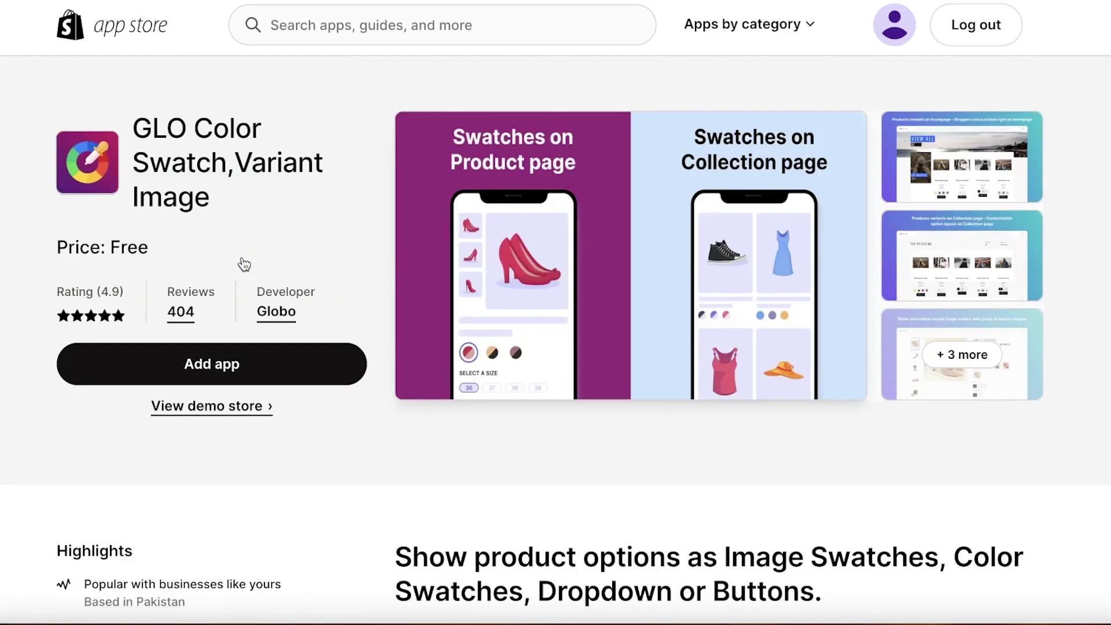
pyautogui.click(234, 366)
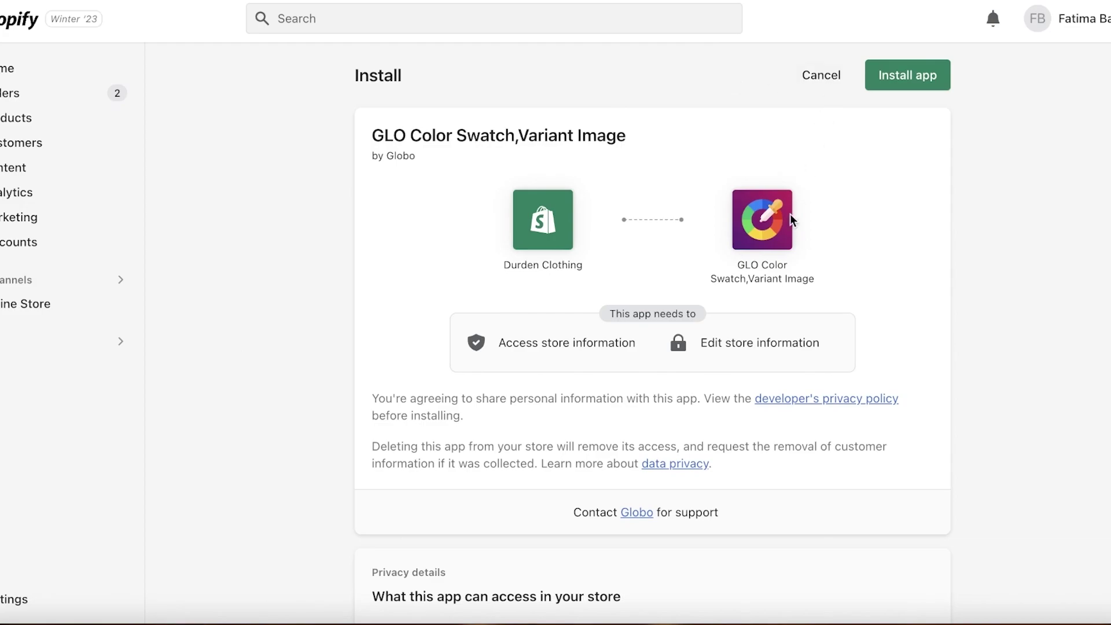
pyautogui.click(925, 74)
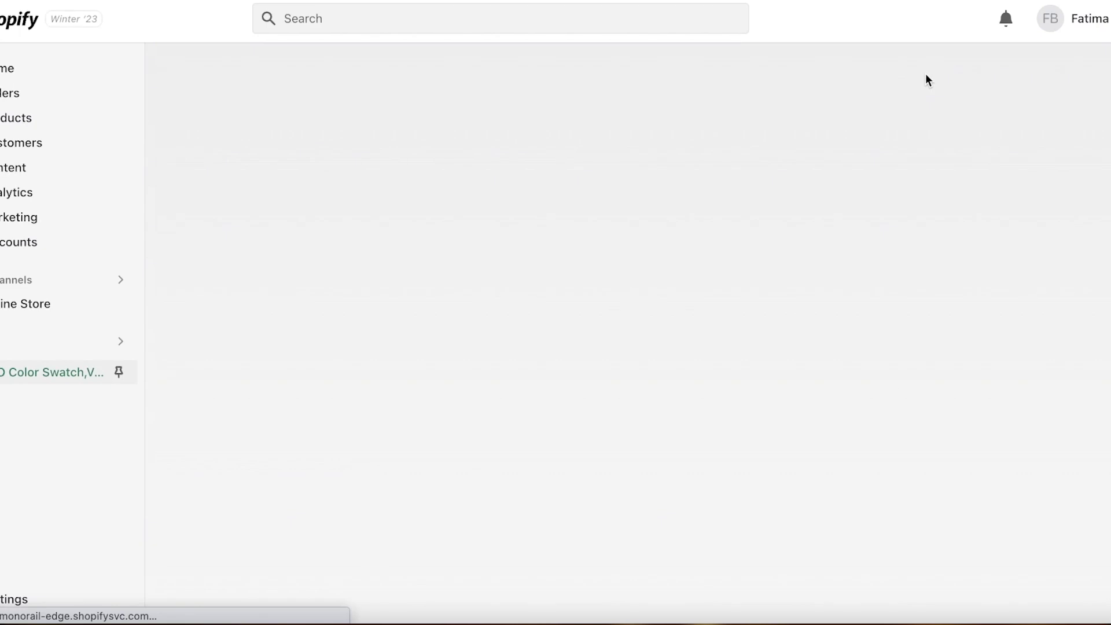
# Step: Pin the GLO Color Swatch app to the sidebar and dismiss the confirmation toast
pyautogui.click(119, 372)
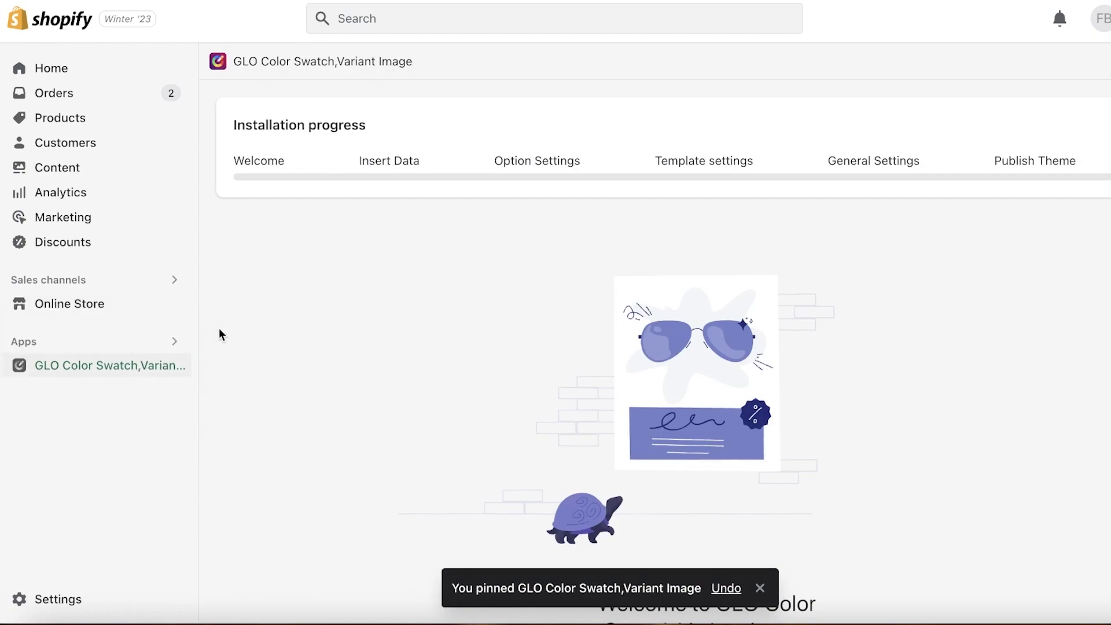
pyautogui.scroll(-3, 666, 457)
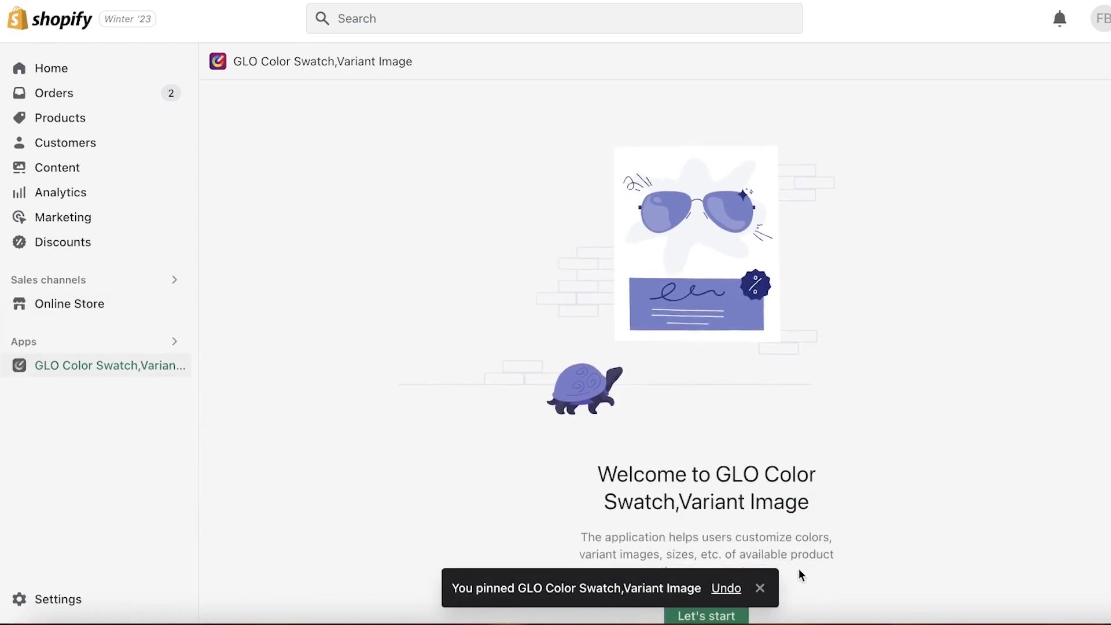
pyautogui.click(760, 587)
pyautogui.scroll(3, 409, 285)
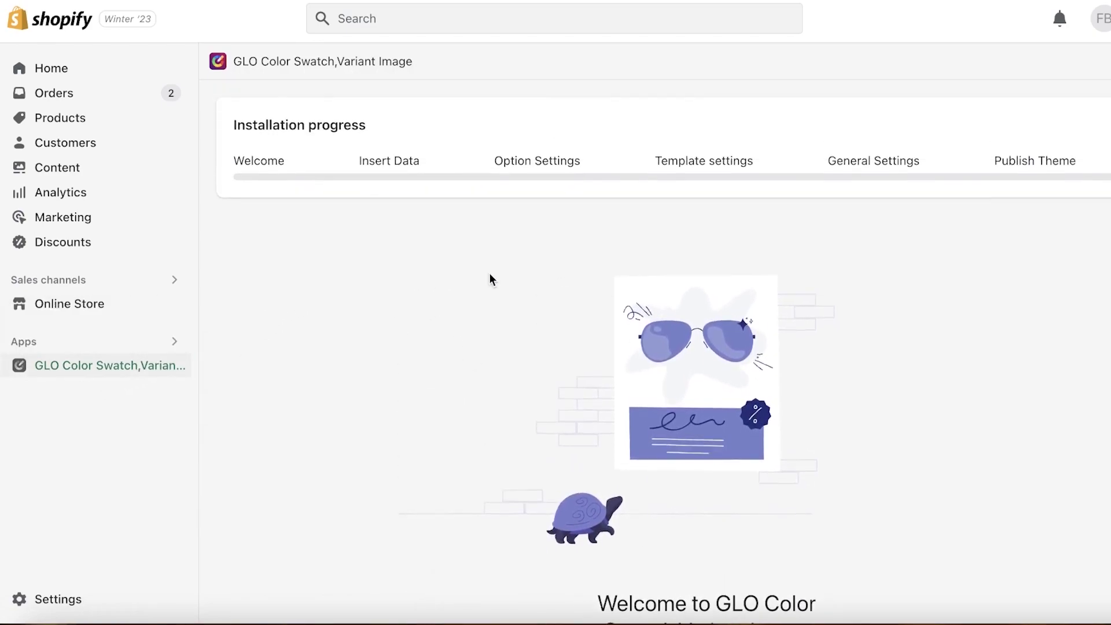
# Step: Reopen the GLO Color Swatch app and start its setup wizard with Let's start
pyautogui.scroll(-4, 508, 264)
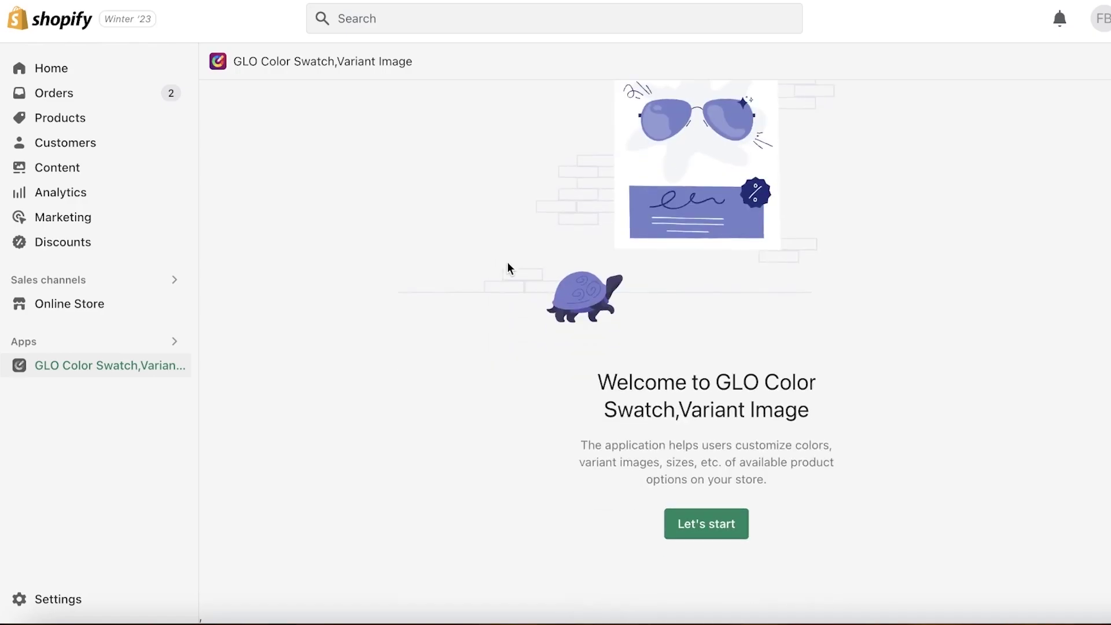
pyautogui.click(127, 371)
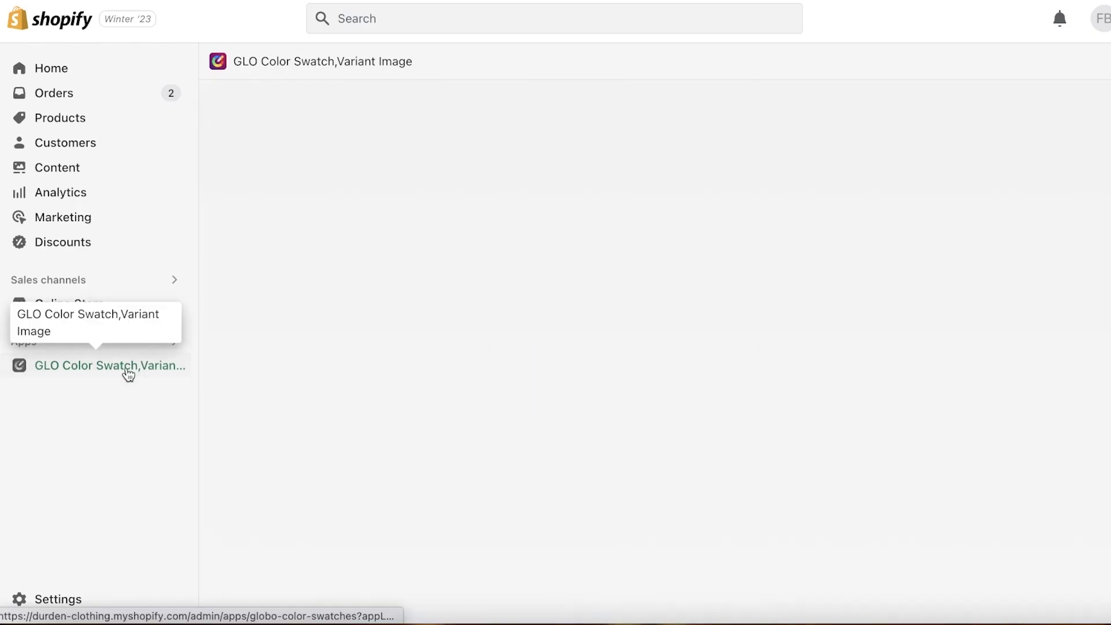
pyautogui.scroll(-5, 690, 322)
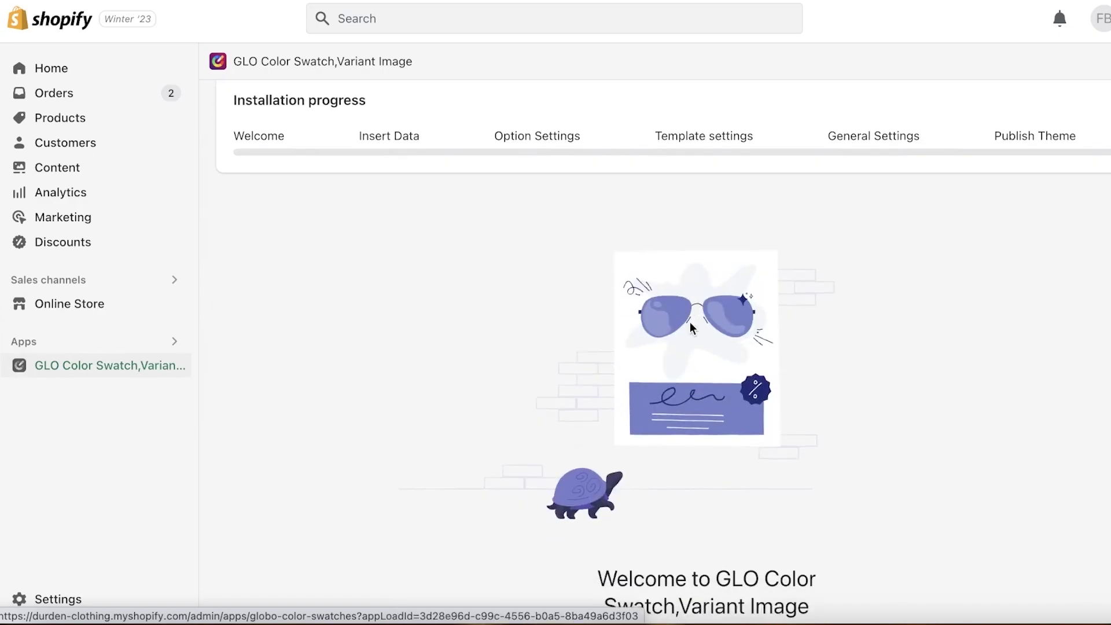
pyautogui.click(707, 532)
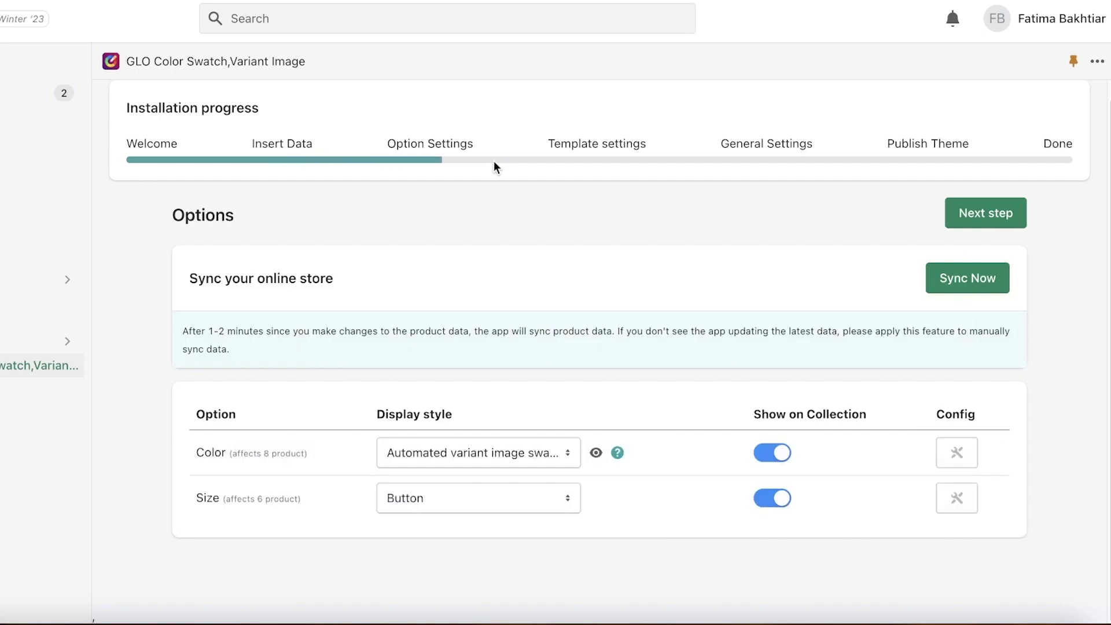
# Step: Set Color's display style to 'Color or custom image swatch' and keep Size as Button
pyautogui.click(456, 450)
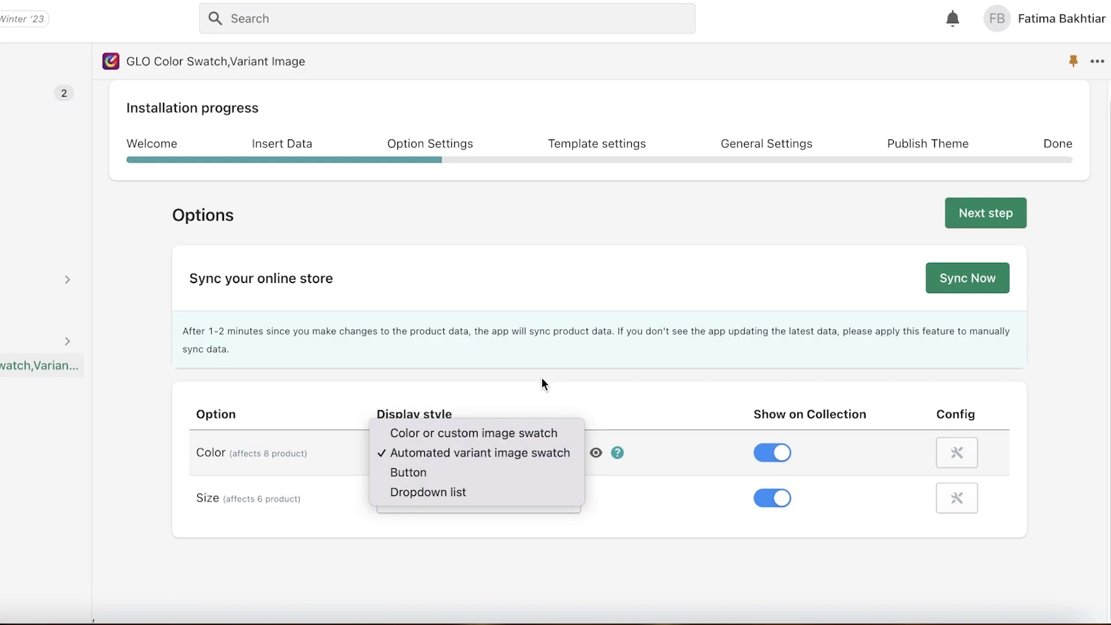
pyautogui.click(499, 433)
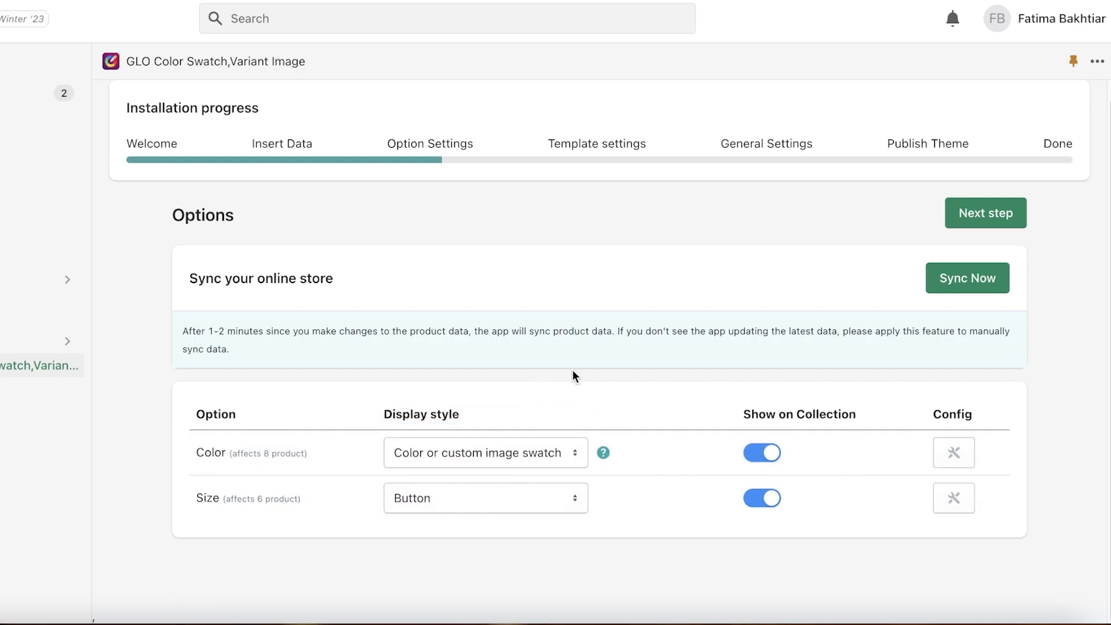
pyautogui.click(466, 492)
pyautogui.click(466, 449)
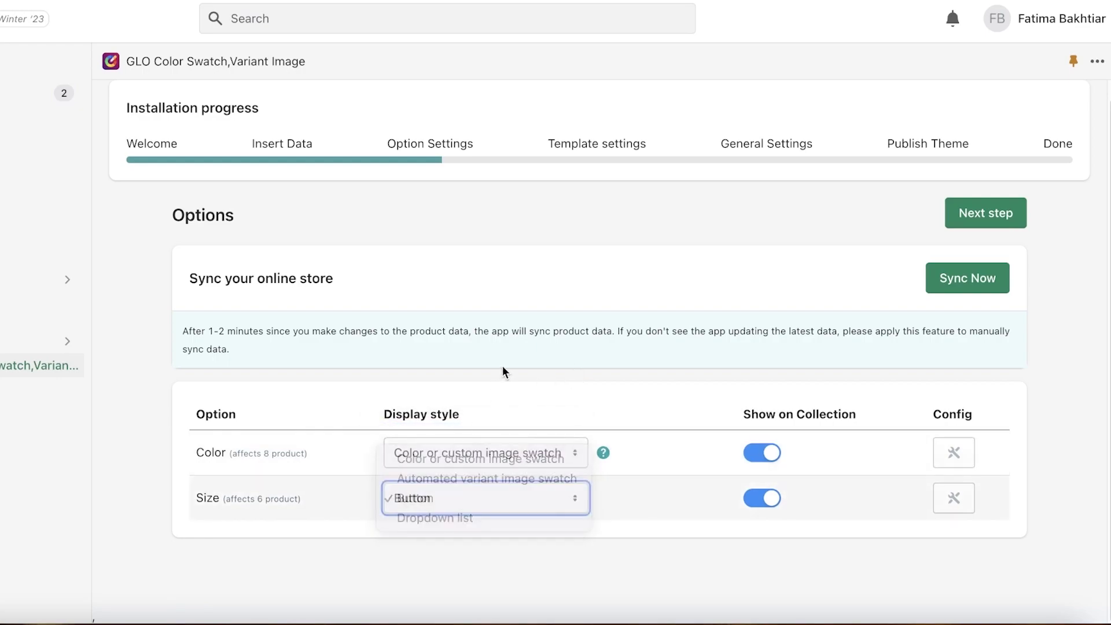
pyautogui.click(429, 501)
pyautogui.click(430, 501)
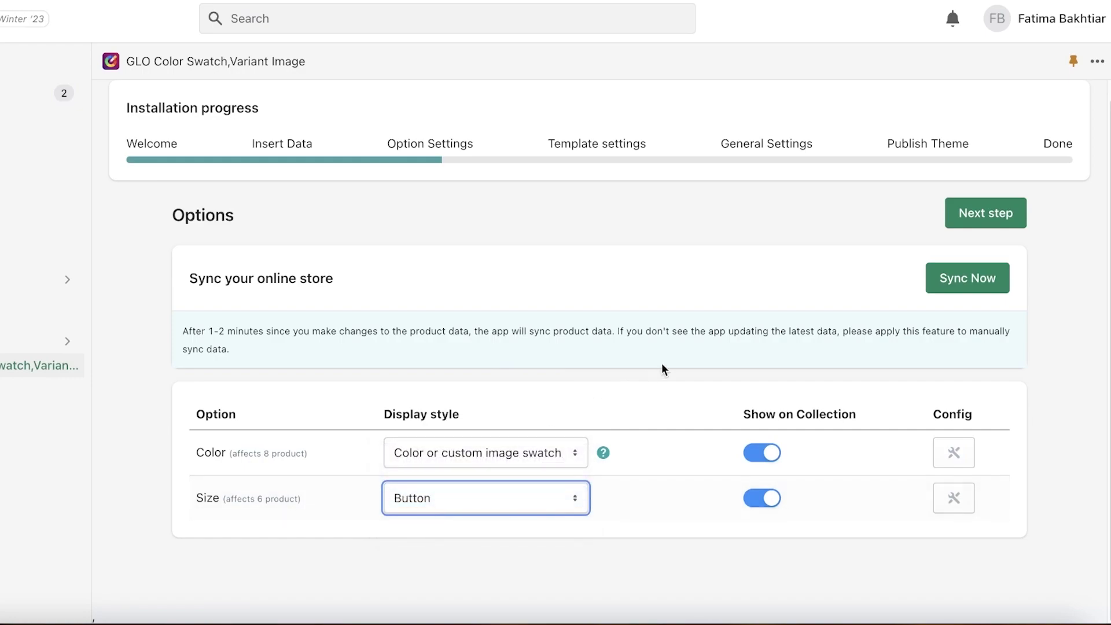
# Step: On the template step, try Square and Fit Text swatch shapes, then settle on Circle
pyautogui.click(993, 218)
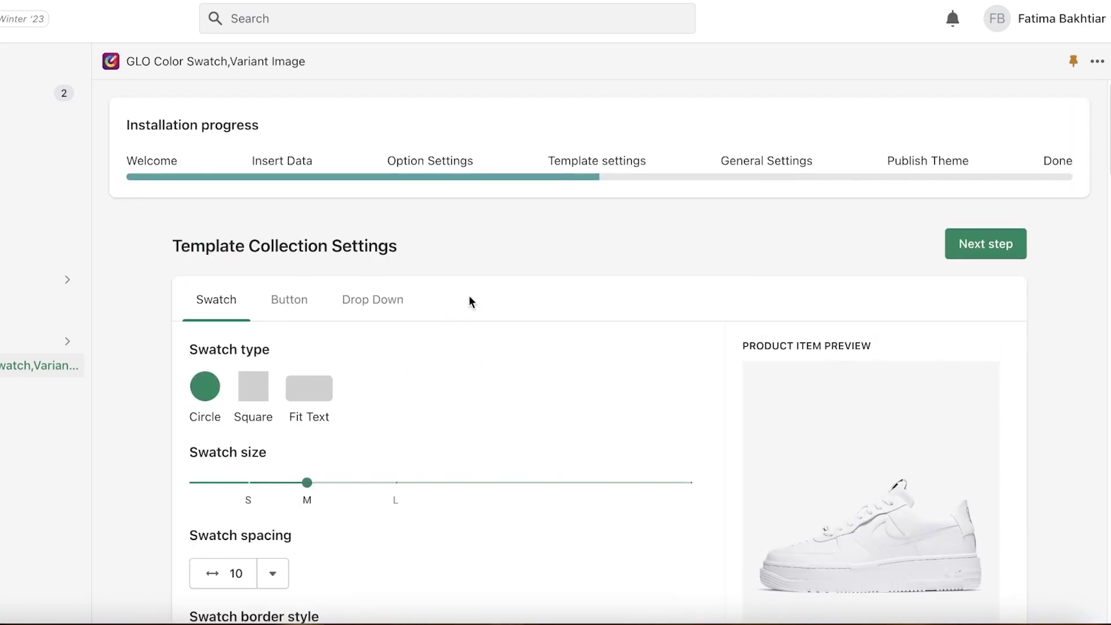
pyautogui.scroll(-5, 558, 312)
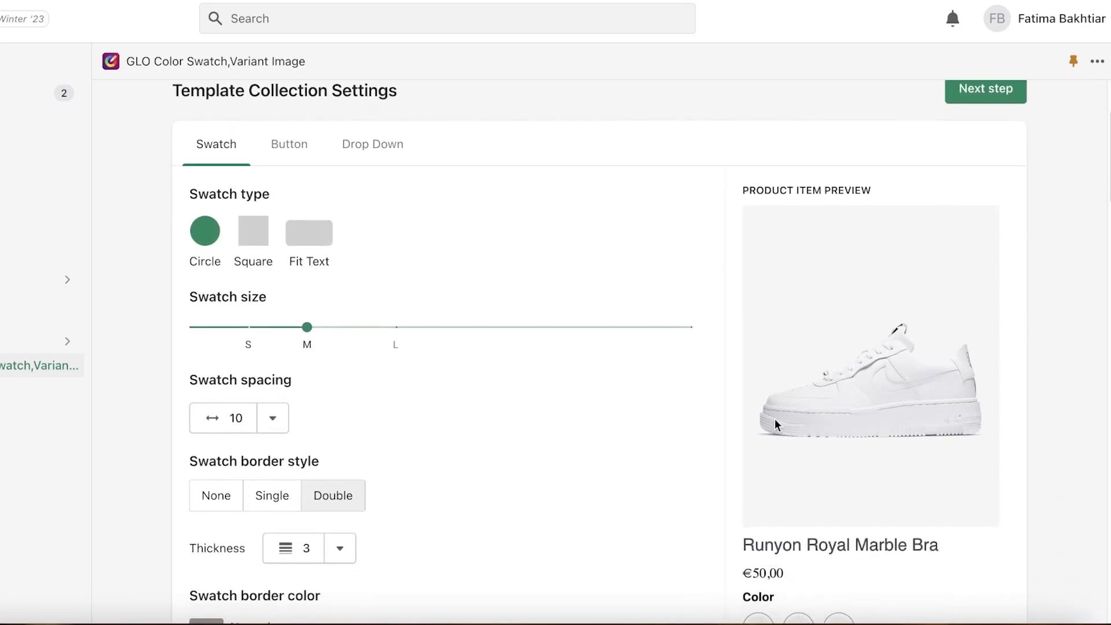
pyautogui.scroll(2, 762, 408)
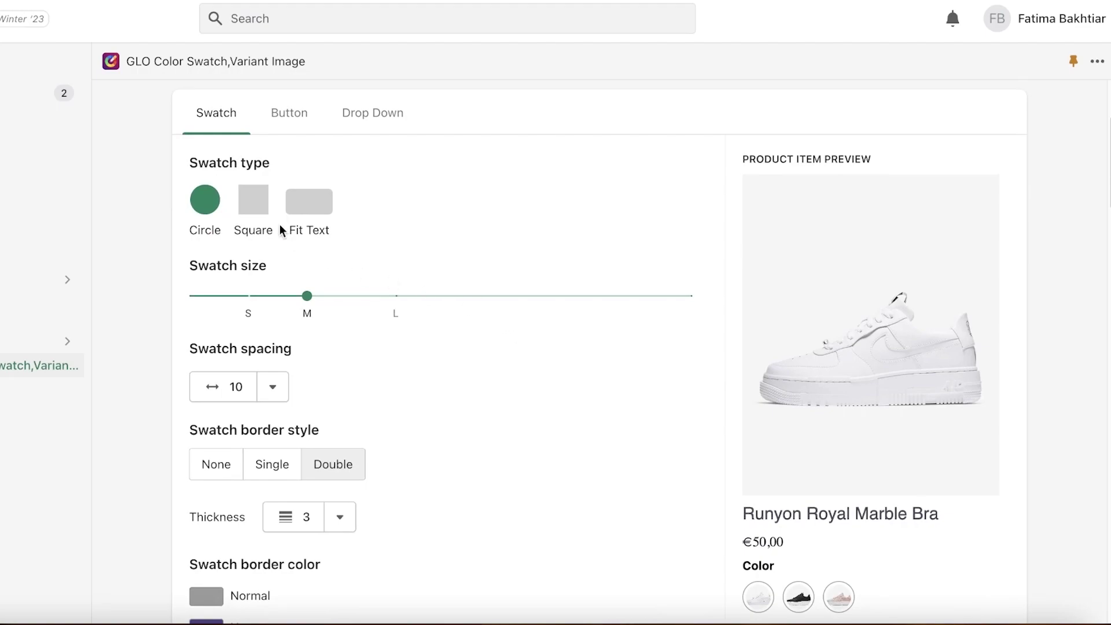
pyautogui.click(252, 207)
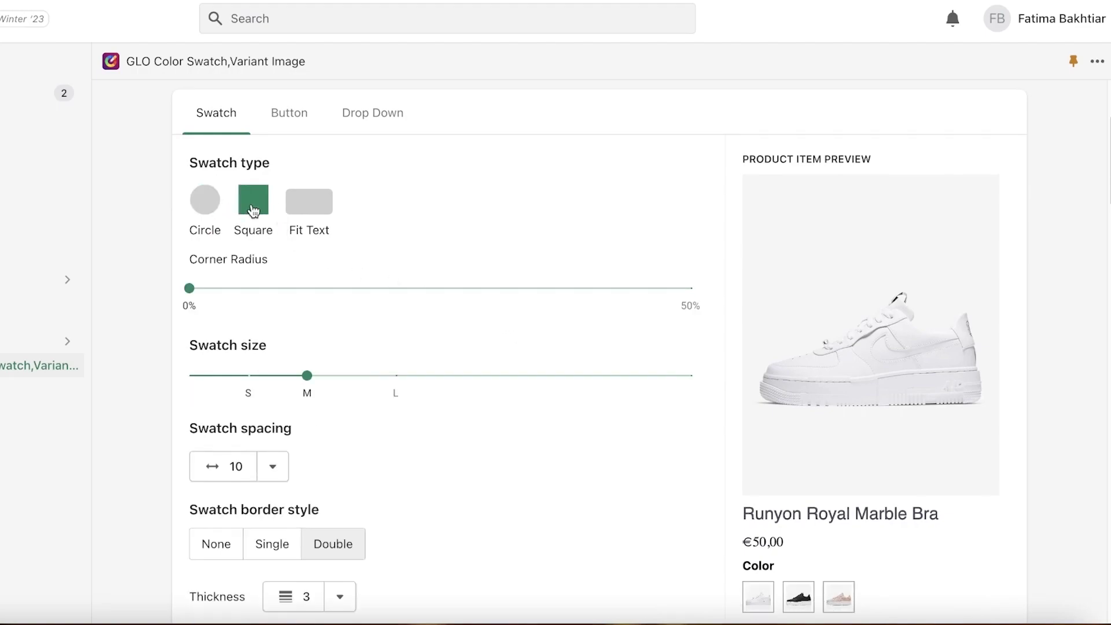
pyautogui.click(319, 214)
pyautogui.scroll(-3, 318, 216)
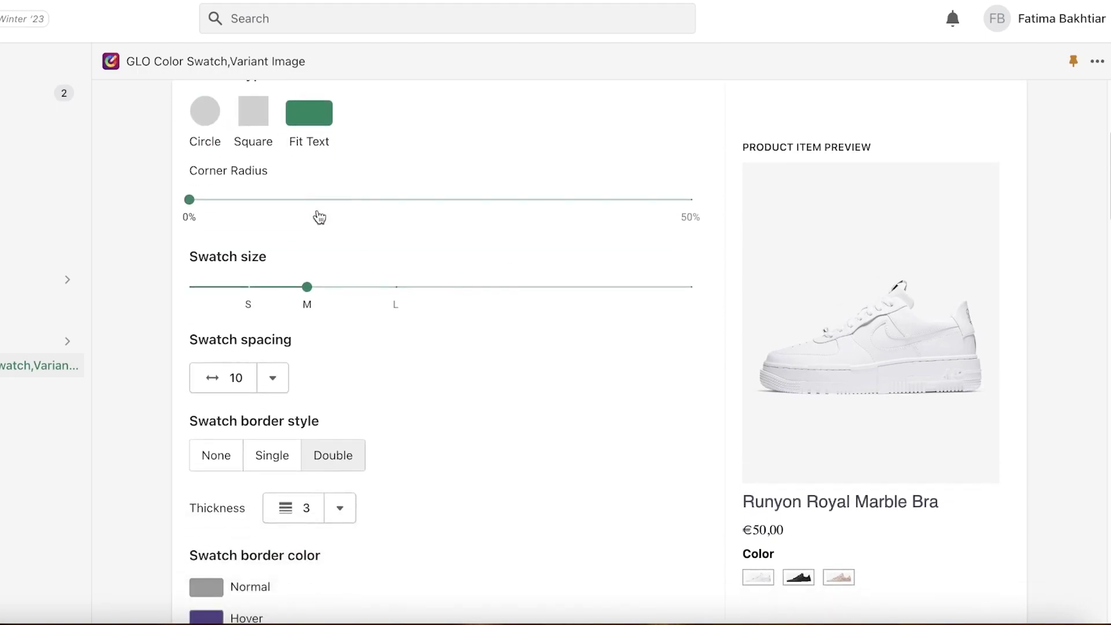
pyautogui.scroll(4, 318, 216)
pyautogui.click(219, 258)
# Step: Enlarge the swatches to size 54 and set Align content to Center
pyautogui.scroll(-5, 238, 252)
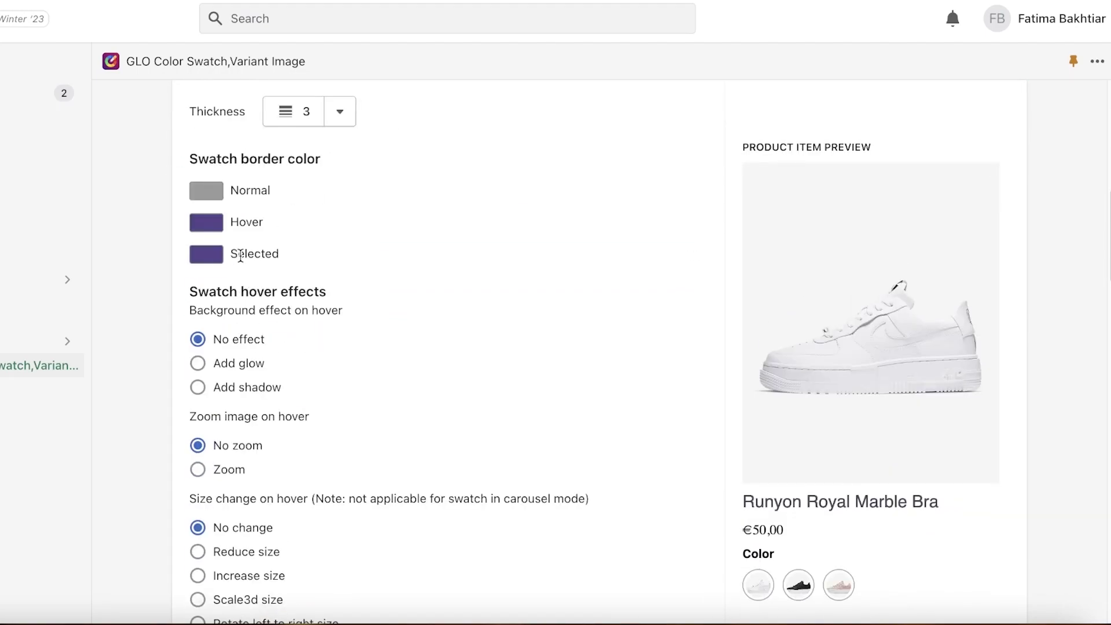
pyautogui.scroll(4, 241, 251)
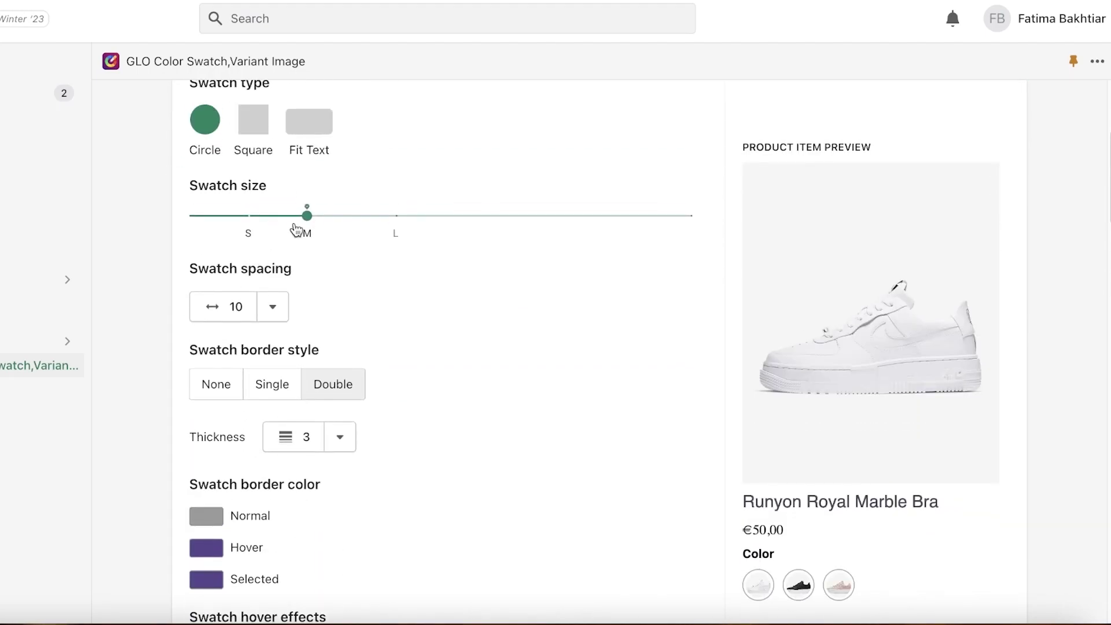
pyautogui.moveTo(306, 216); pyautogui.dragTo(355, 219)
pyautogui.scroll(-1, 308, 296)
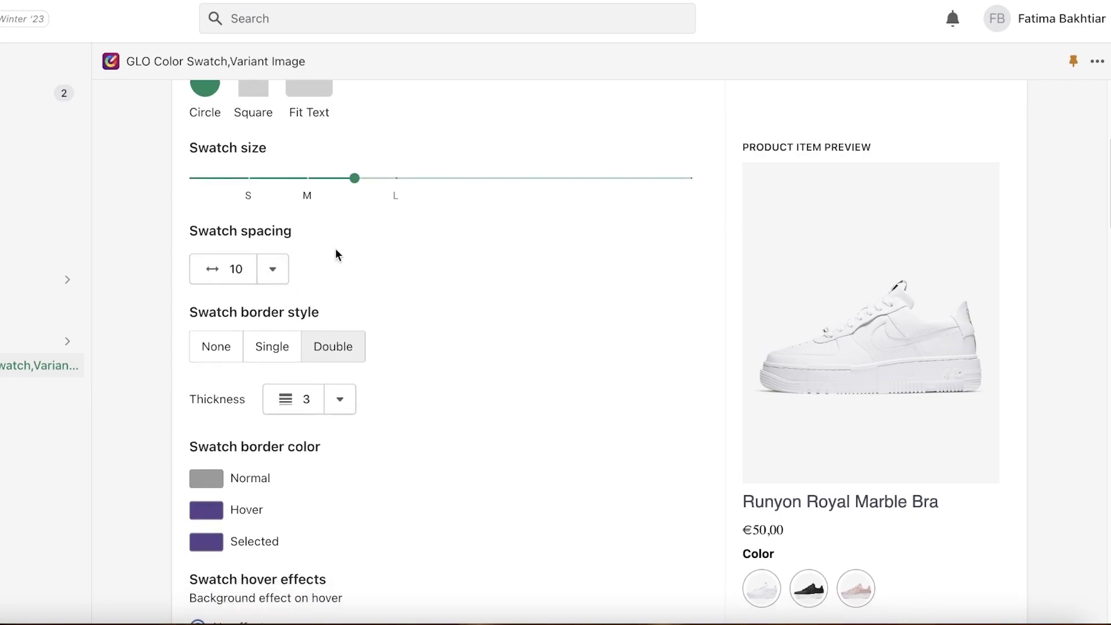
pyautogui.scroll(-3, 303, 325)
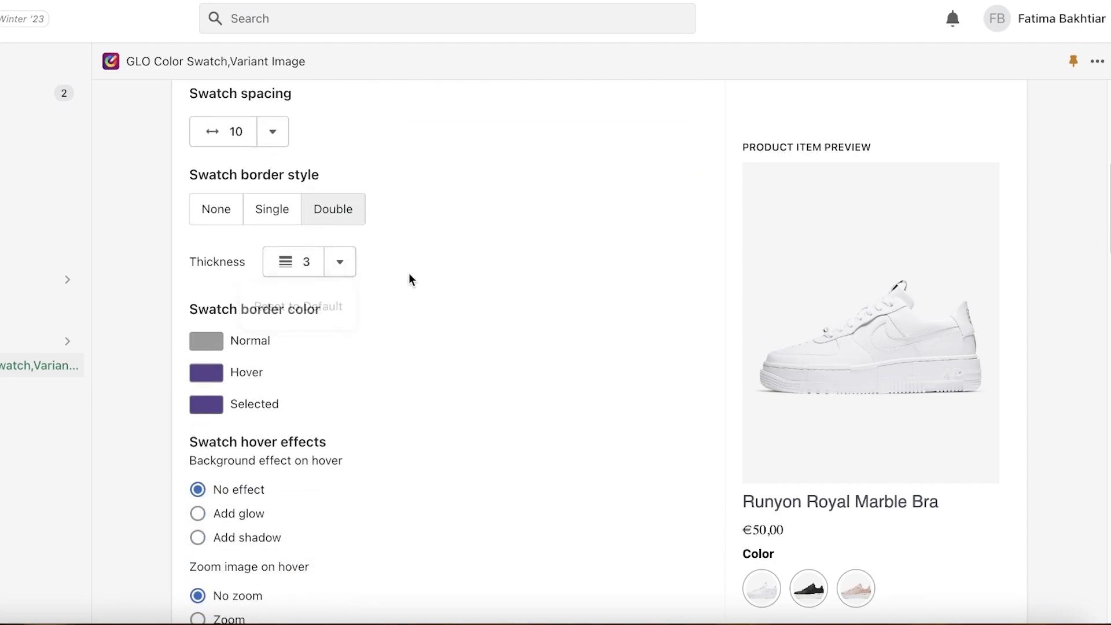
pyautogui.scroll(-3, 408, 279)
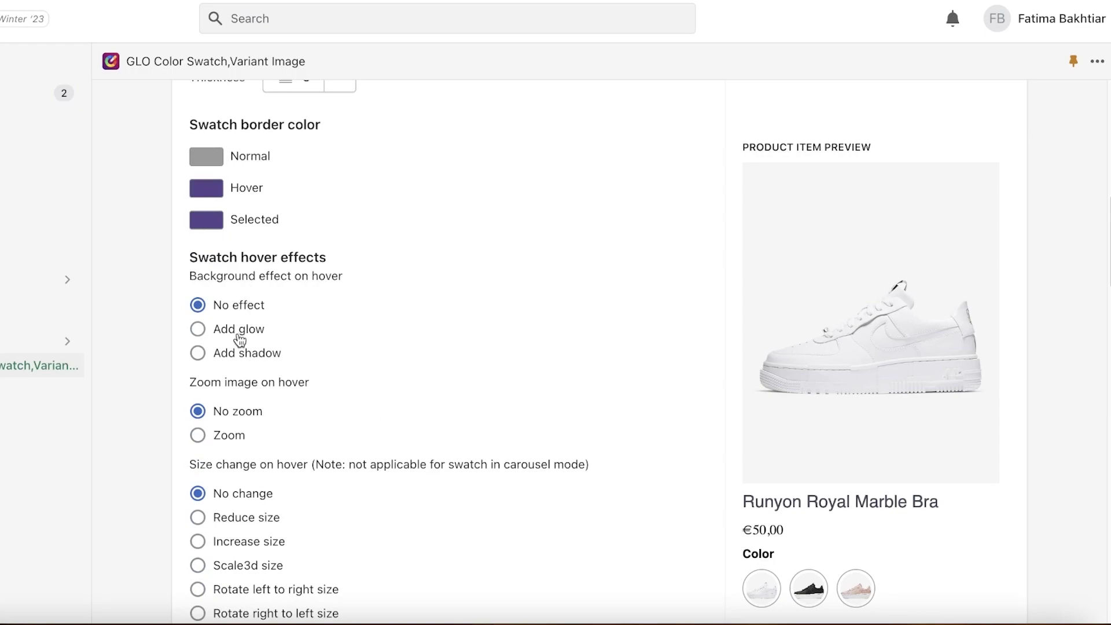
pyautogui.scroll(-1, 252, 322)
pyautogui.scroll(-2, 308, 313)
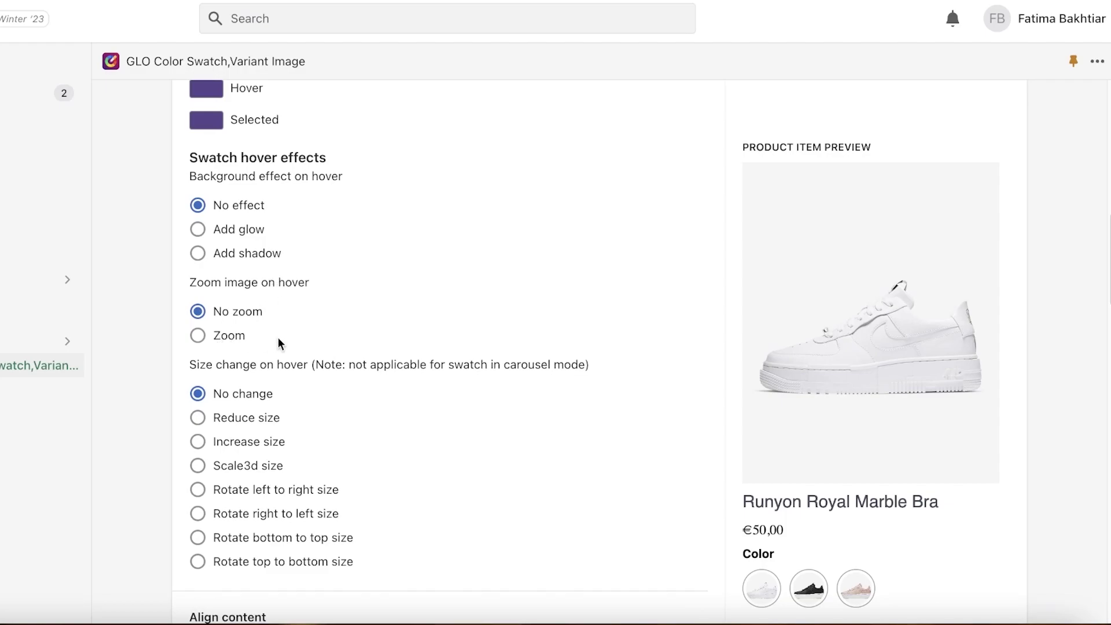
pyautogui.scroll(-1, 281, 341)
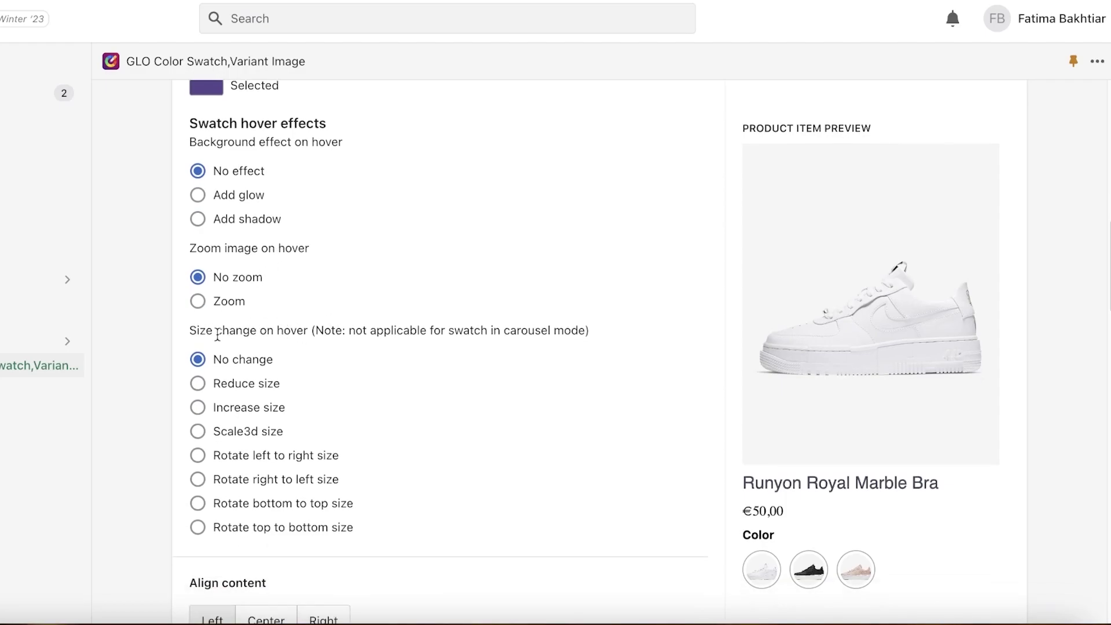
pyautogui.scroll(-4, 324, 322)
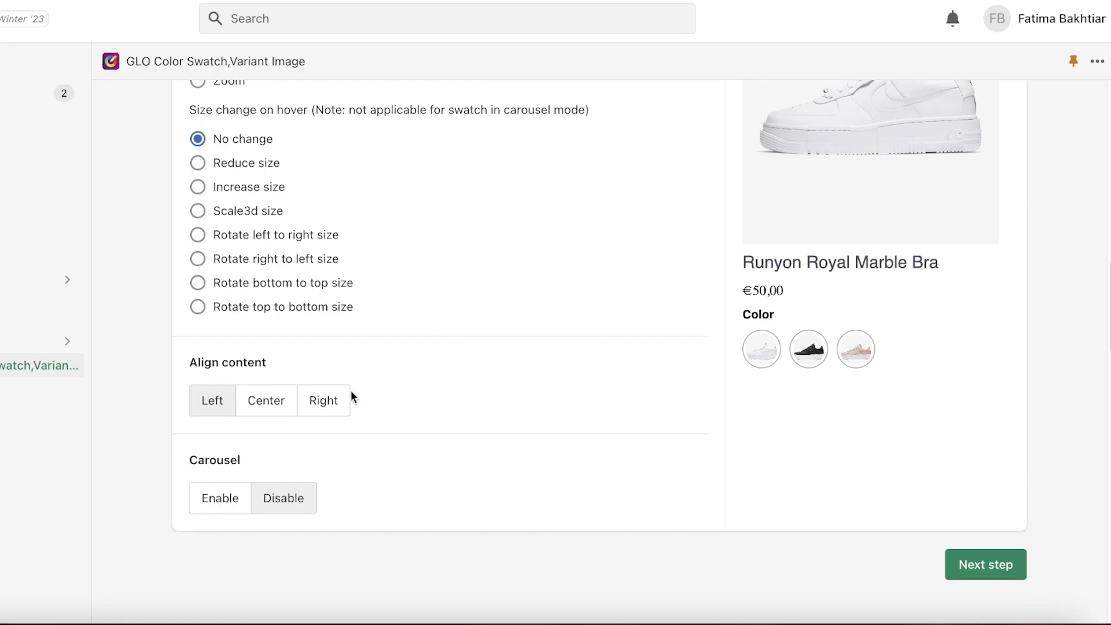
pyautogui.click(259, 396)
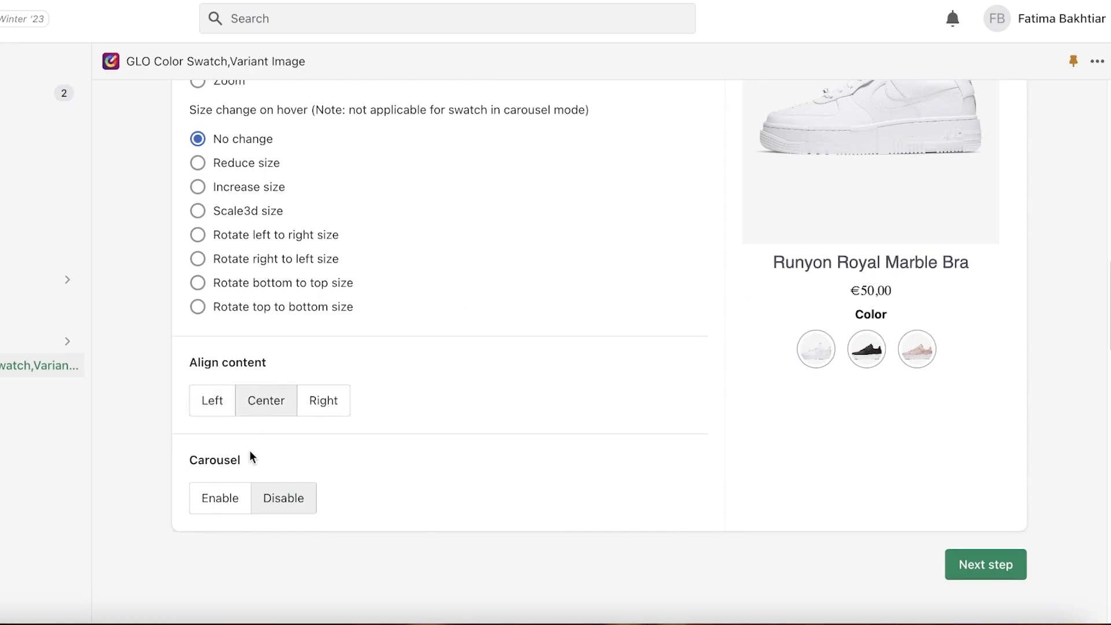
# Step: In General Settings, set Sold-out Variant Display Type to Hide
pyautogui.click(949, 565)
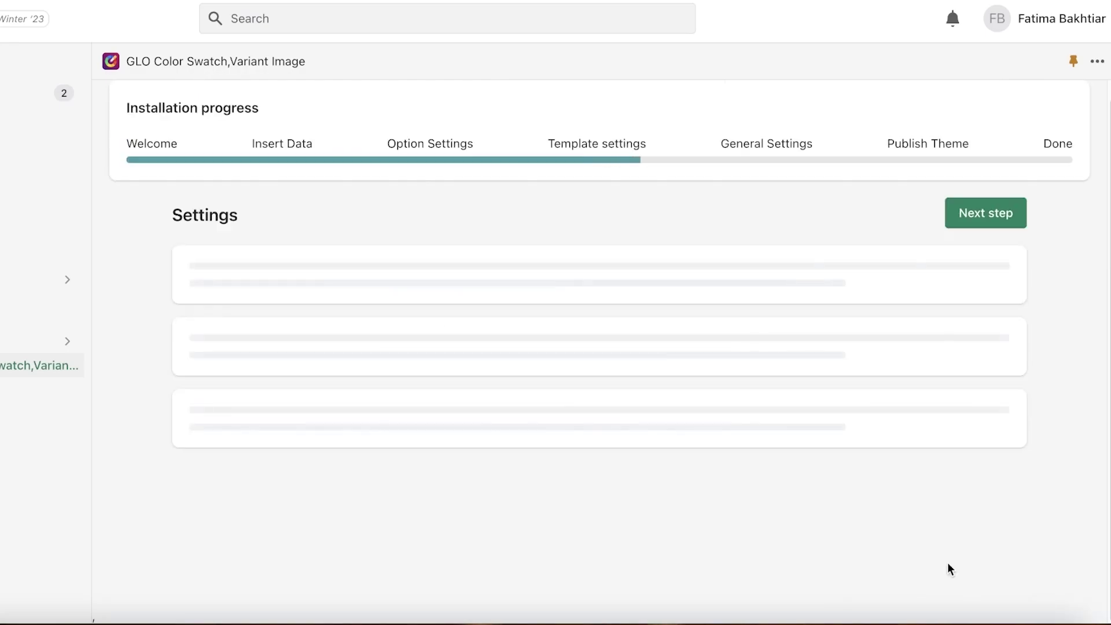
pyautogui.scroll(-5, 905, 558)
pyautogui.scroll(10, 471, 397)
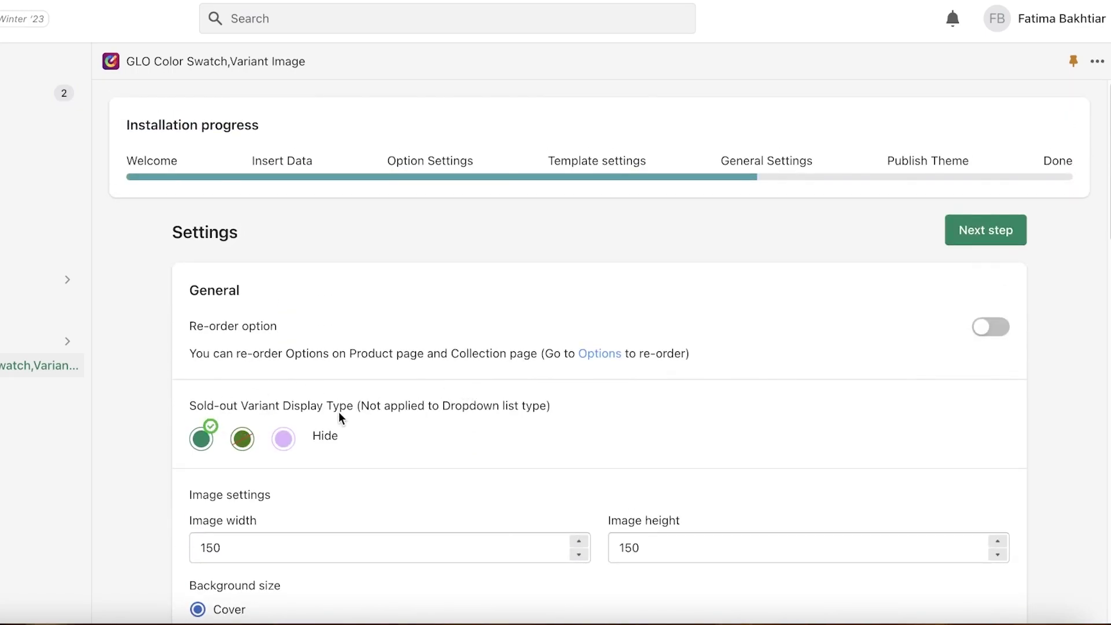
pyautogui.click(337, 438)
# Step: Review the Product page and Collection page options, including the 150×150 image size
pyautogui.scroll(-3, 387, 364)
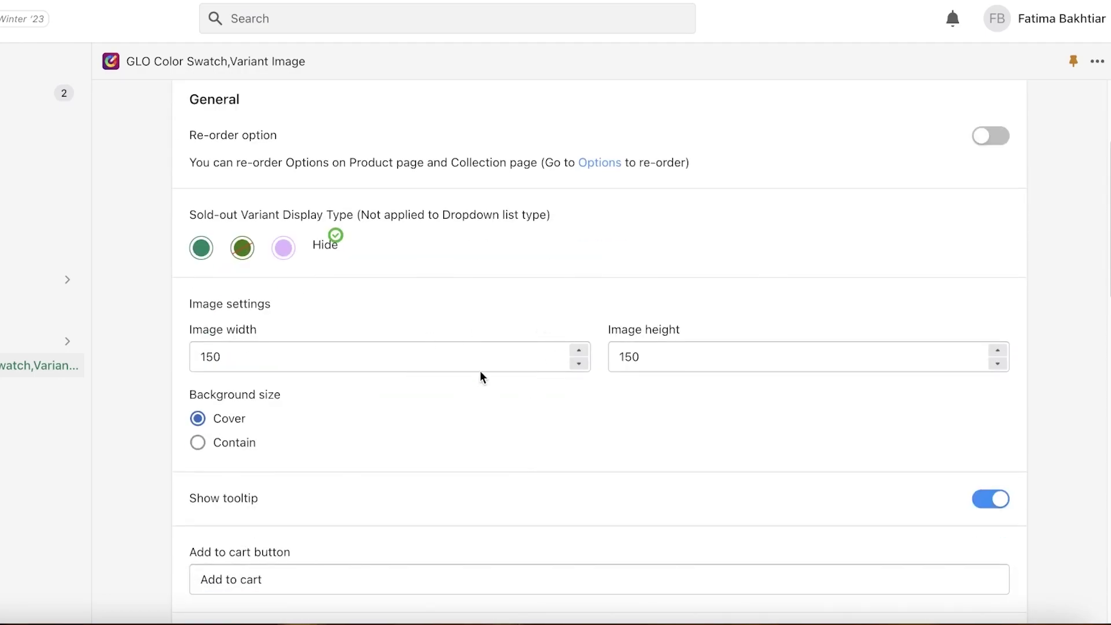
pyautogui.scroll(-5, 728, 292)
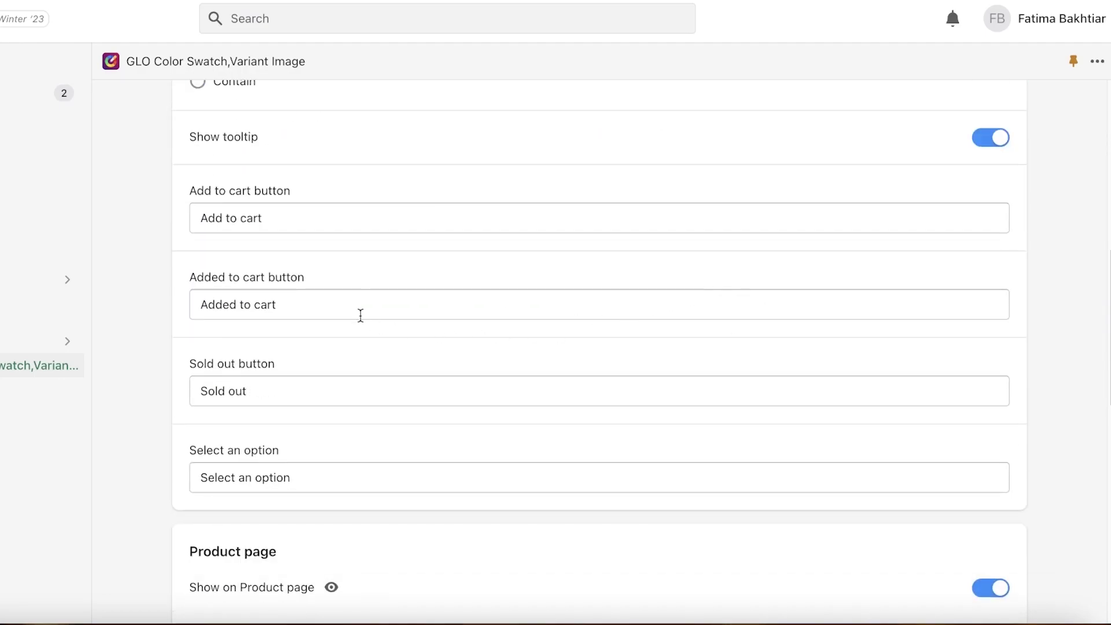
pyautogui.scroll(-4, 301, 330)
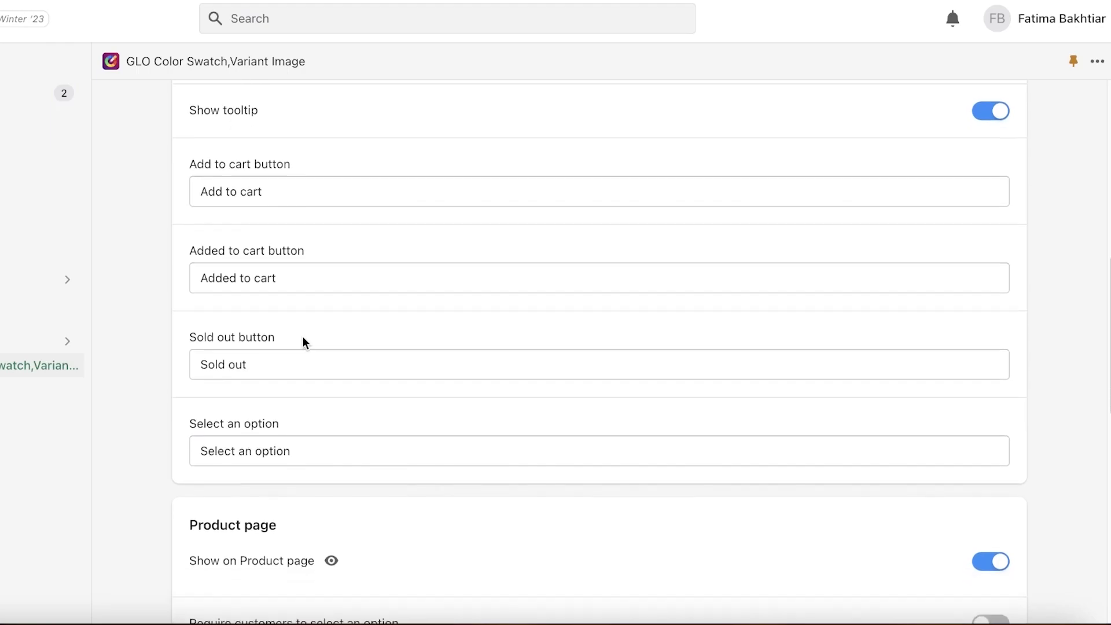
pyautogui.scroll(-3, 527, 287)
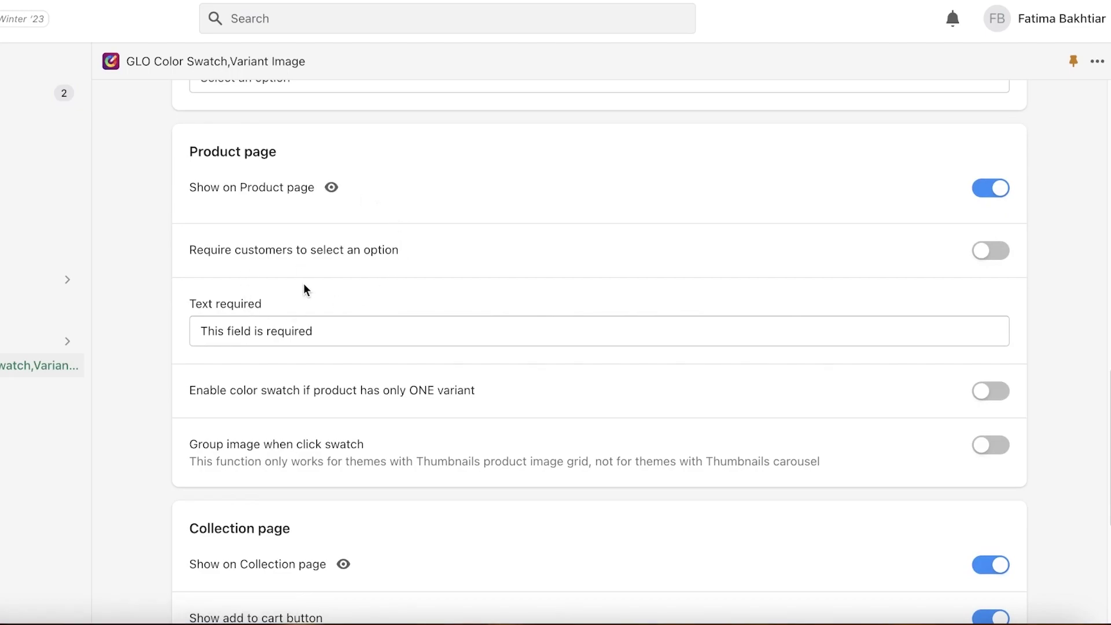
pyautogui.scroll(-5, 420, 285)
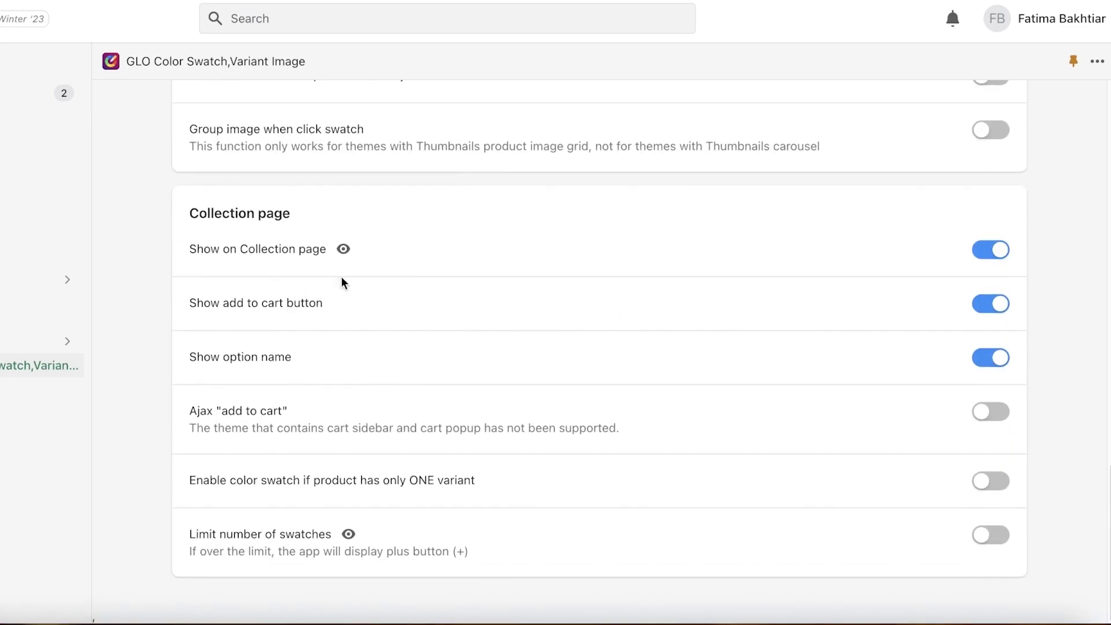
pyautogui.scroll(10, 887, 346)
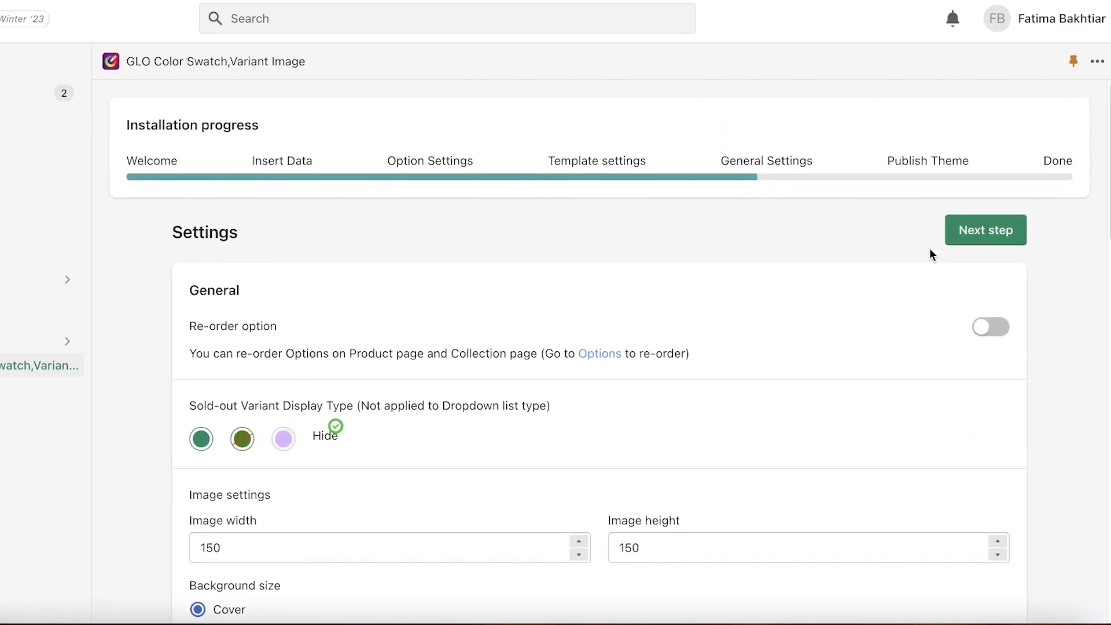
pyautogui.scroll(-1, 958, 243)
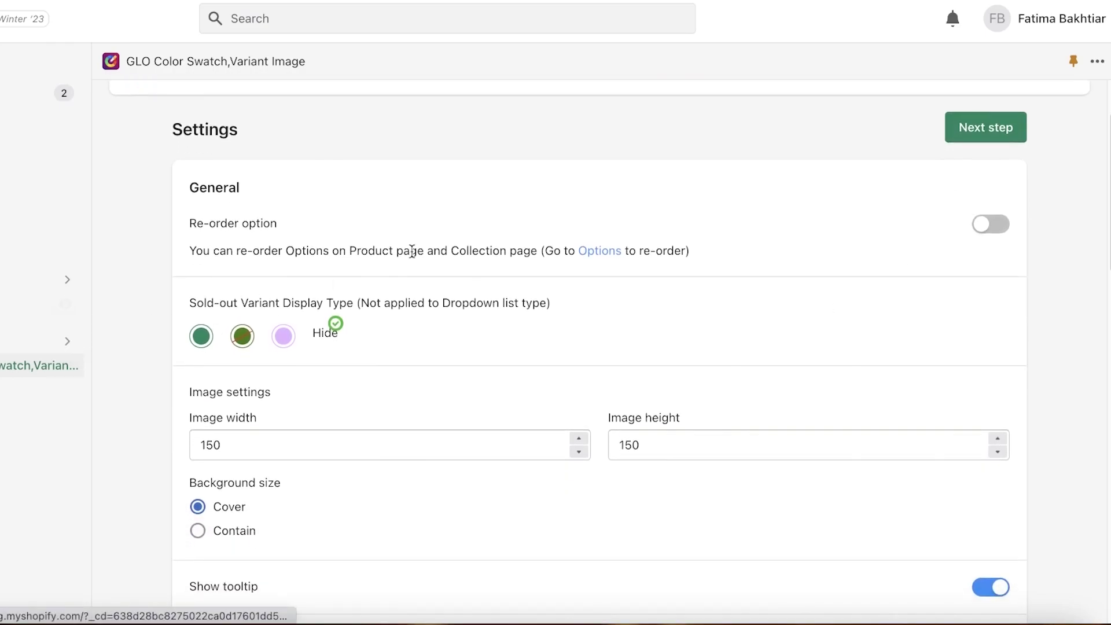
pyautogui.scroll(-10, 443, 286)
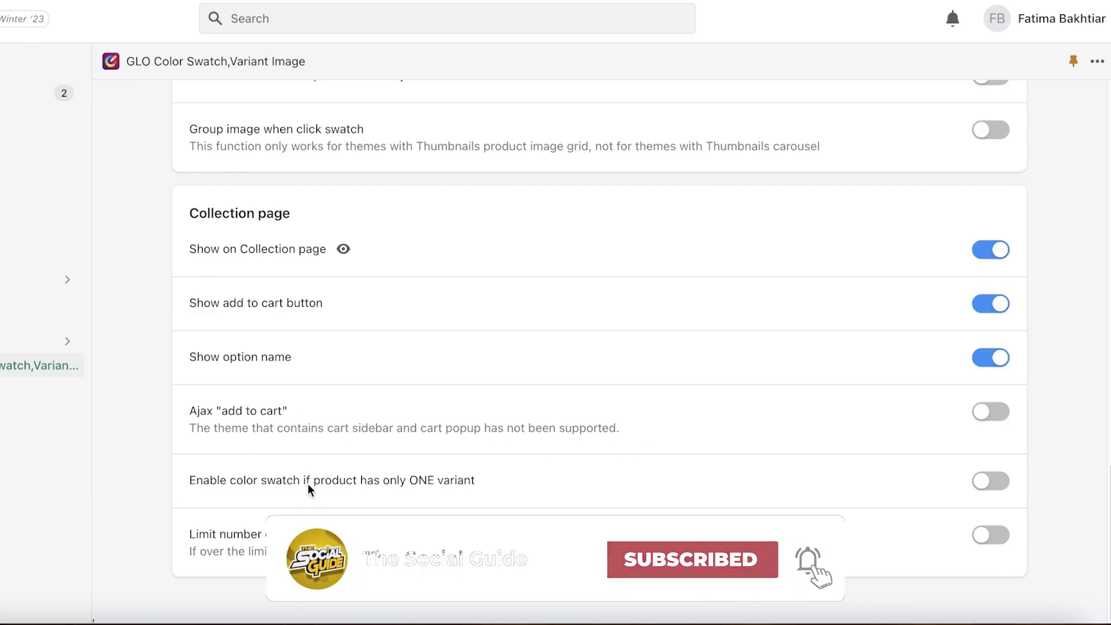
pyautogui.doubleClick(427, 481)
pyautogui.click(438, 477)
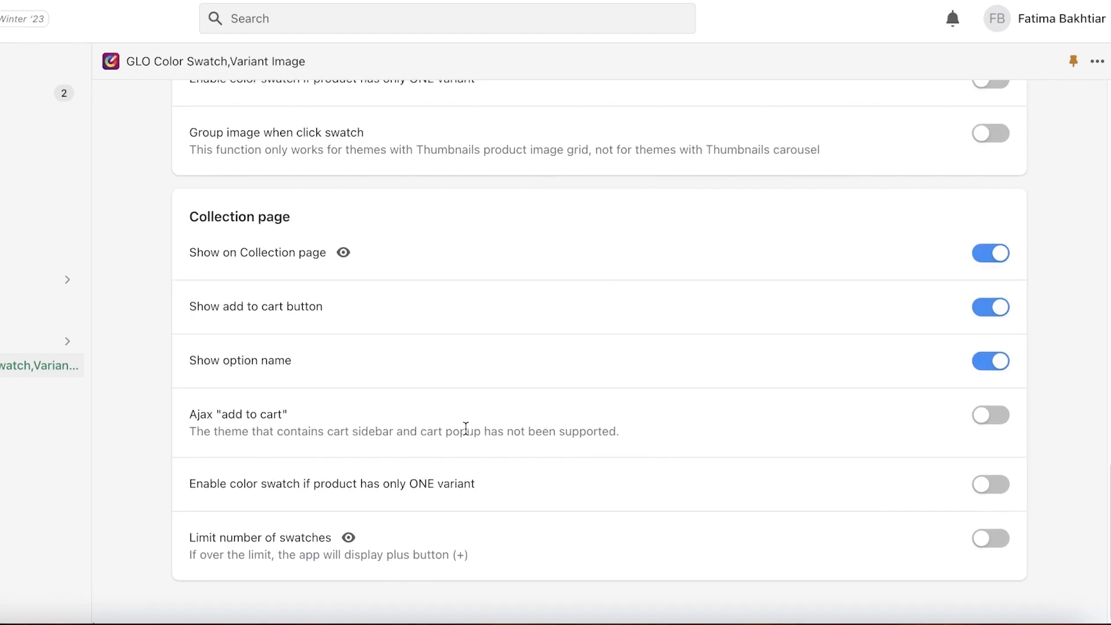
pyautogui.scroll(-8, 446, 398)
pyautogui.scroll(10, 561, 353)
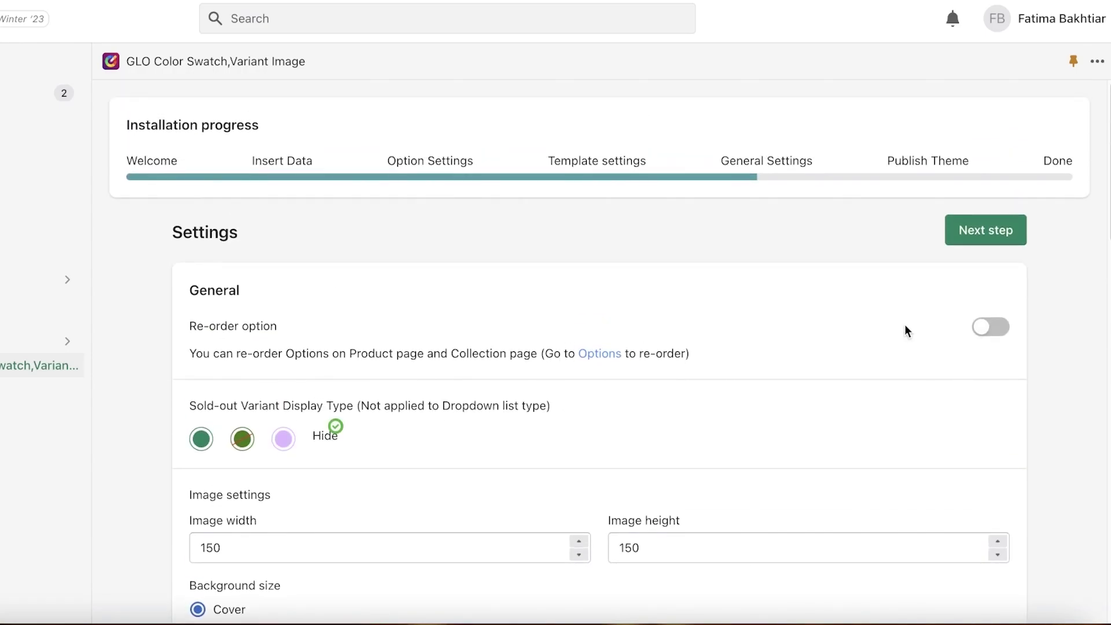
# Step: On Theme Integrate, select Dawn (live theme) as the theme for the swatches
pyautogui.click(983, 231)
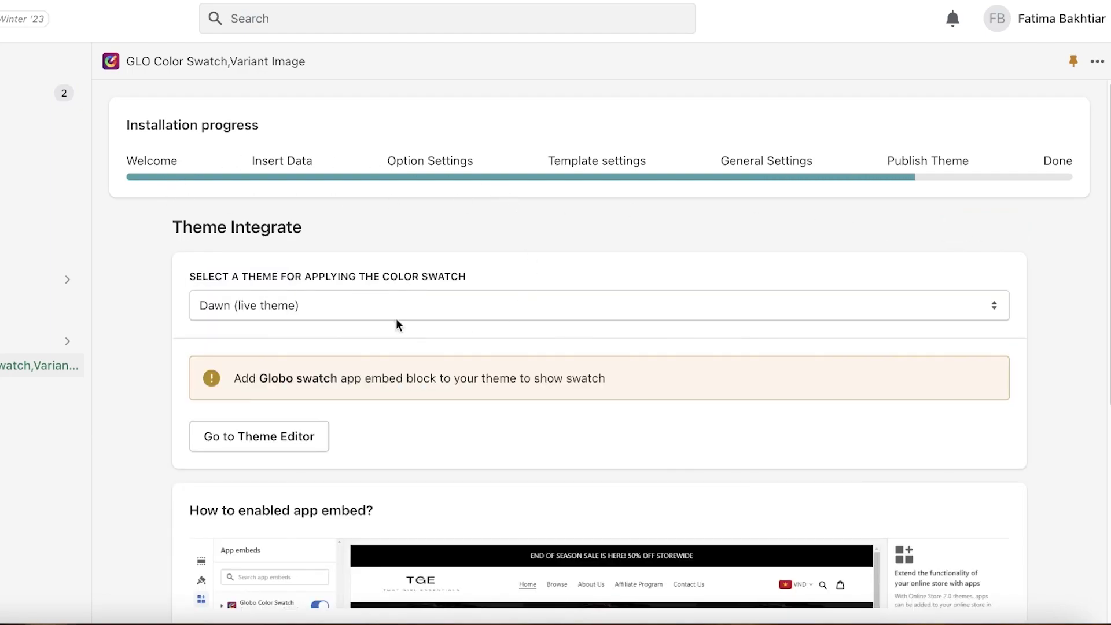
pyautogui.scroll(-5, 410, 195)
pyautogui.scroll(5, 440, 191)
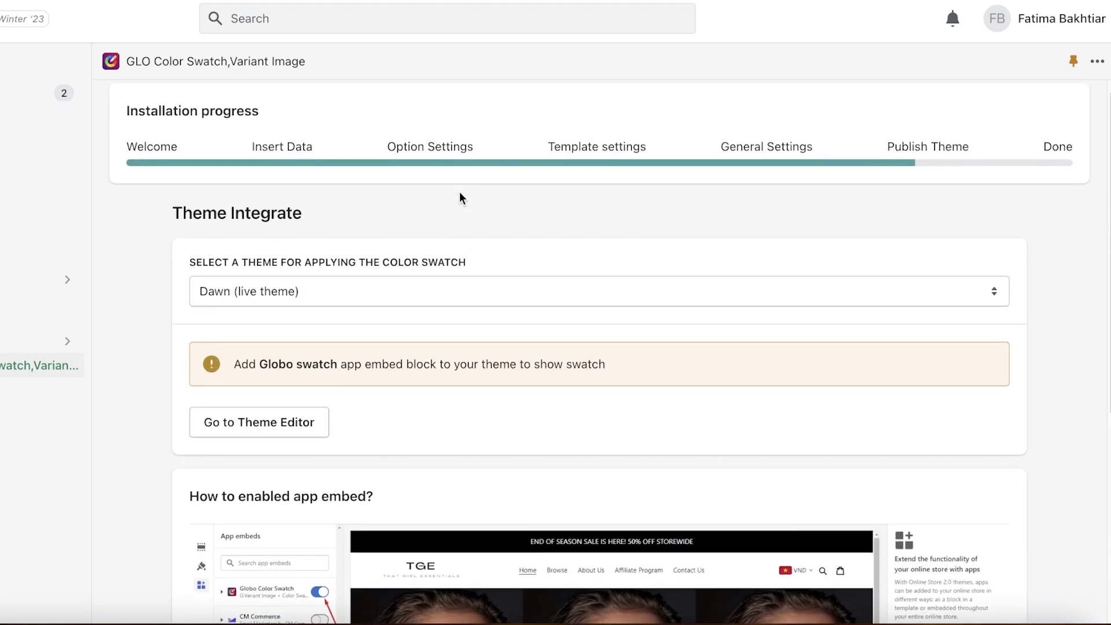
pyautogui.scroll(-6, 981, 241)
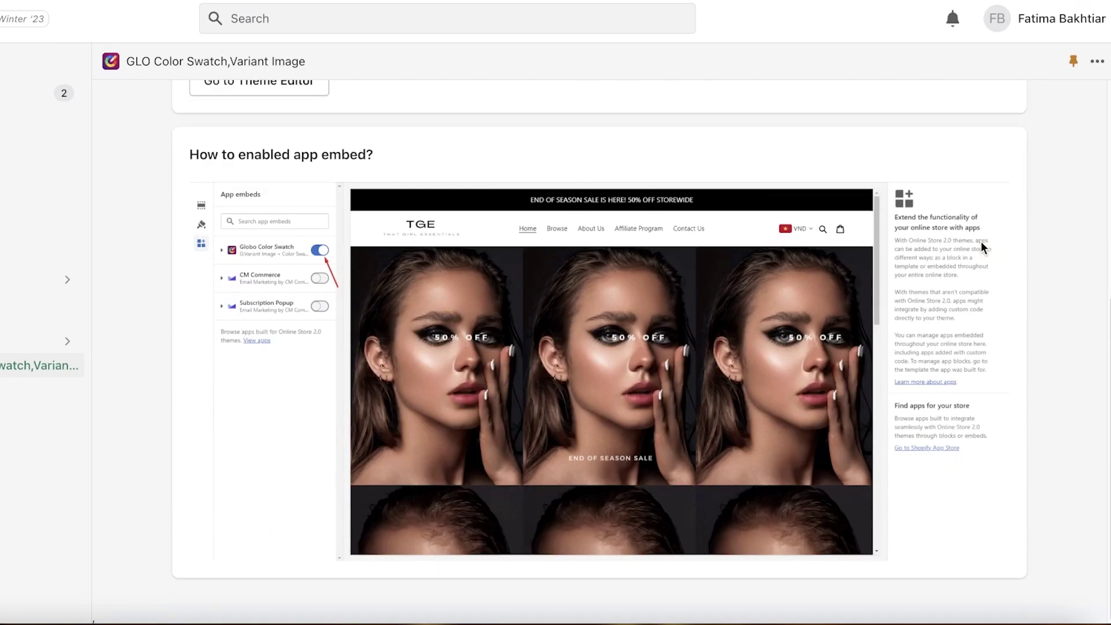
pyautogui.scroll(6, 963, 212)
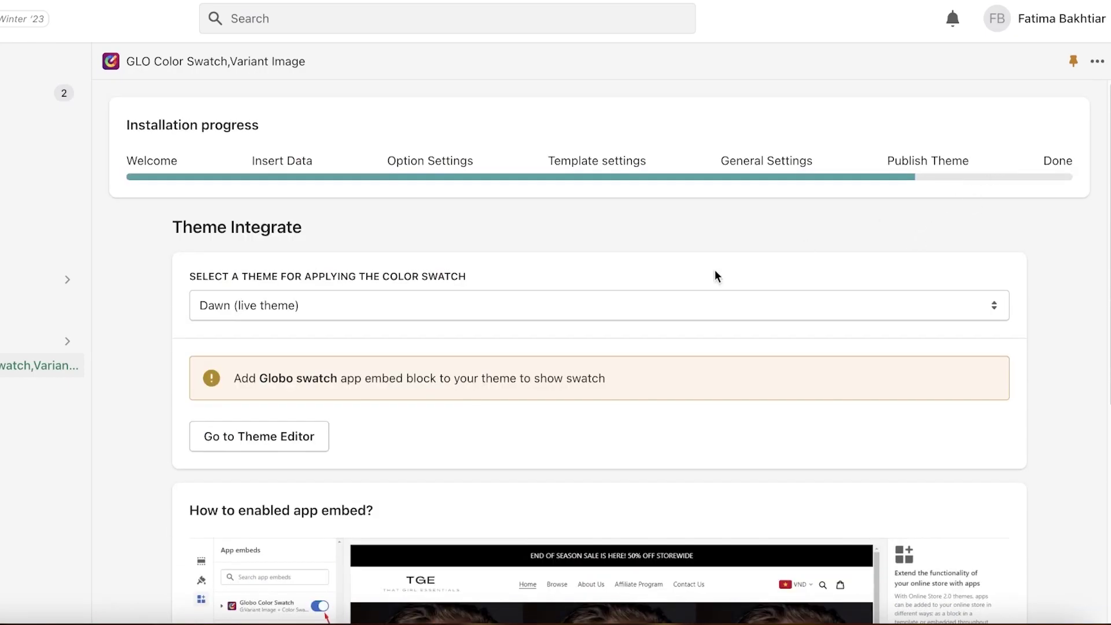
pyautogui.click(335, 312)
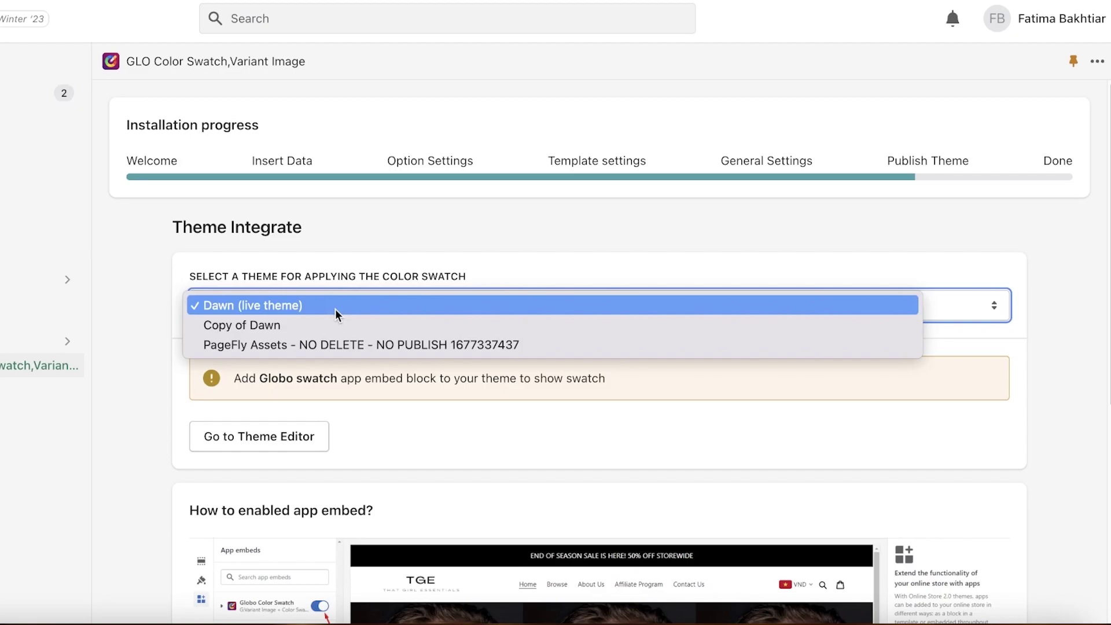
pyautogui.click(316, 301)
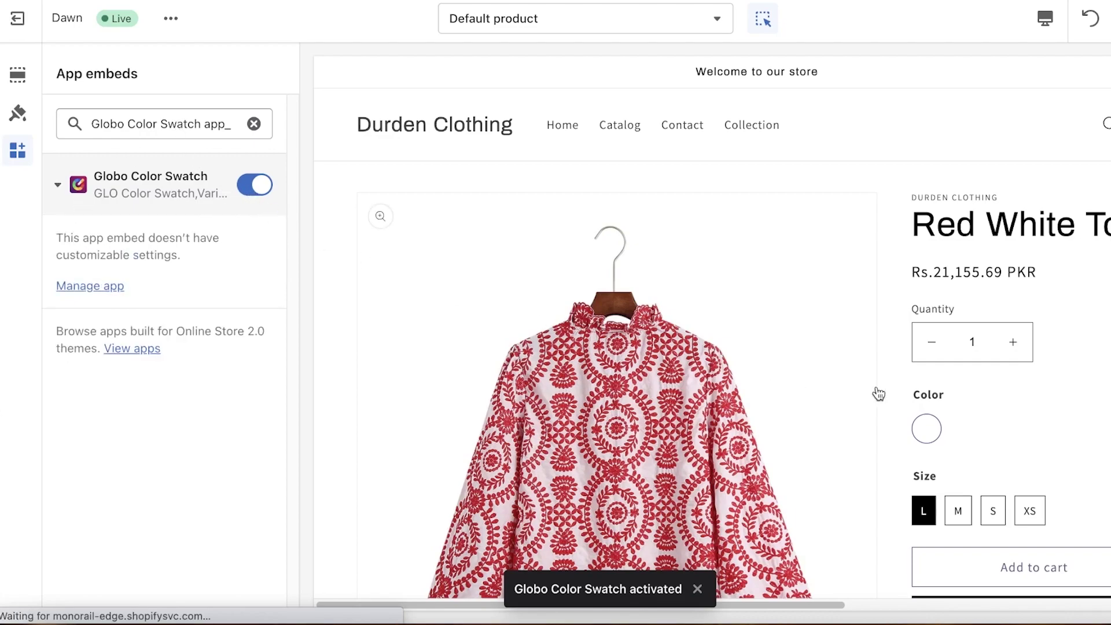
# Step: In the Dawn product template, search Product information's blocks for 'globo', then clear the search
pyautogui.scroll(-15, 1025, 362)
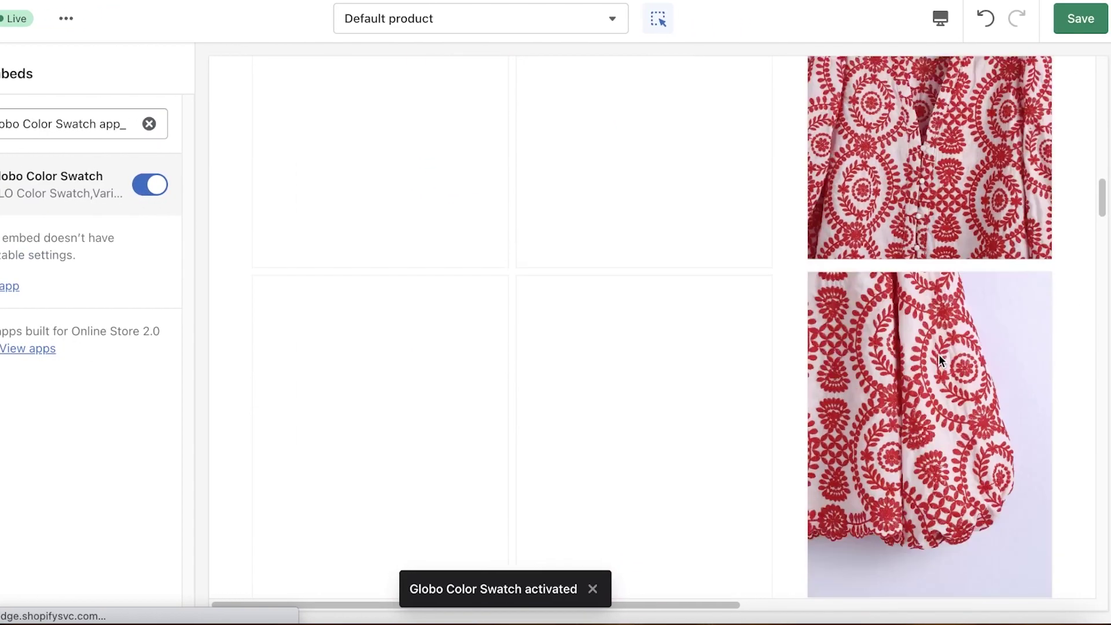
pyautogui.scroll(-5, 939, 355)
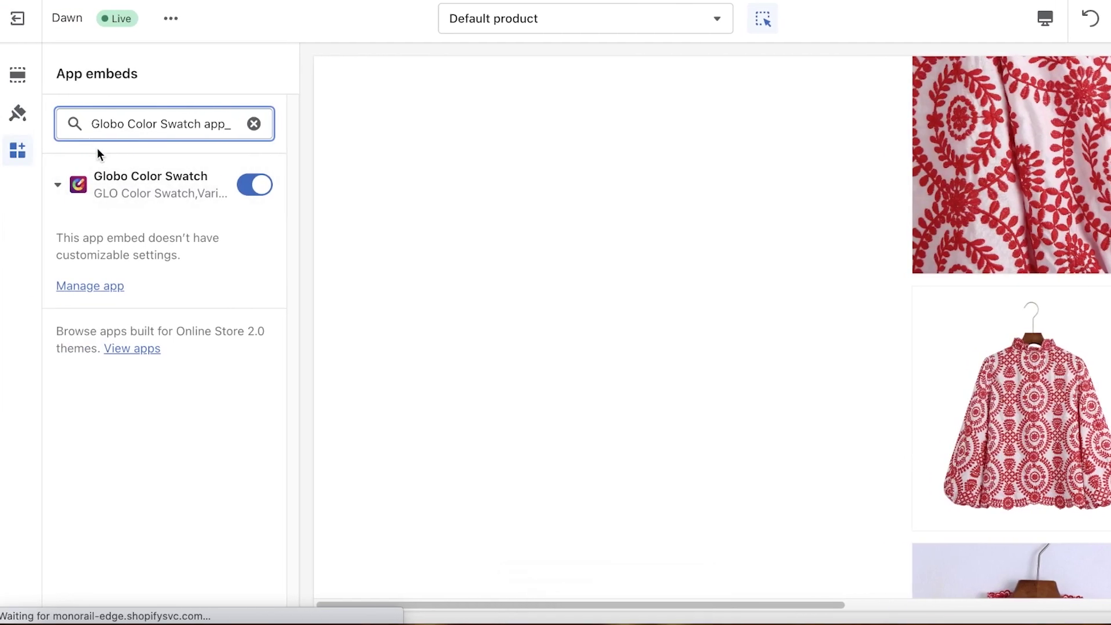
pyautogui.click(15, 84)
pyautogui.scroll(-8, 154, 248)
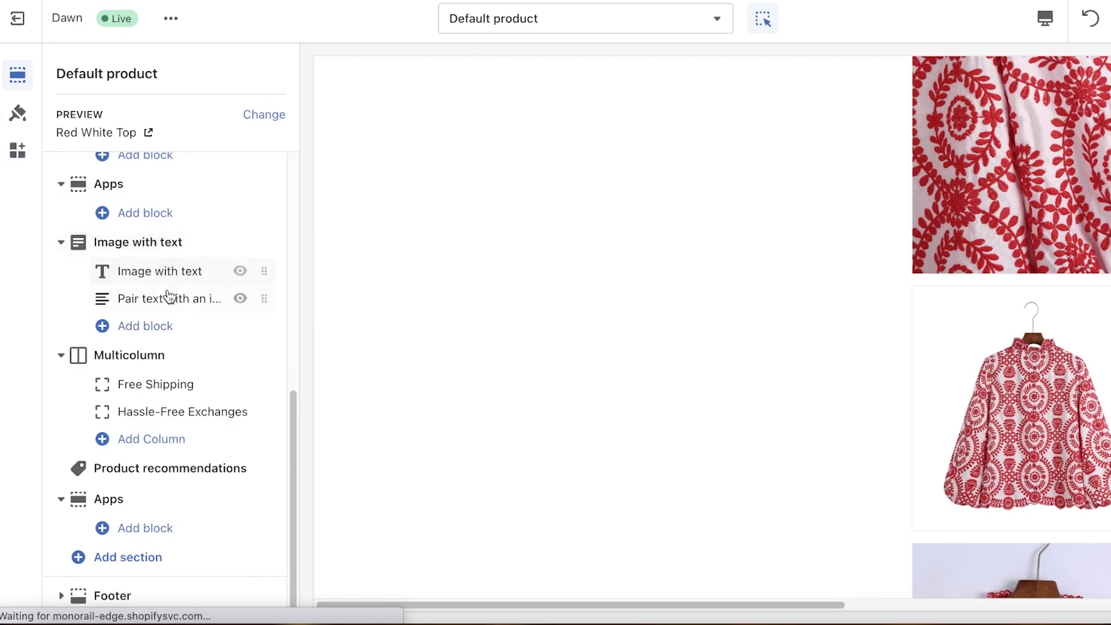
pyautogui.scroll(4, 230, 349)
pyautogui.scroll(4, 178, 315)
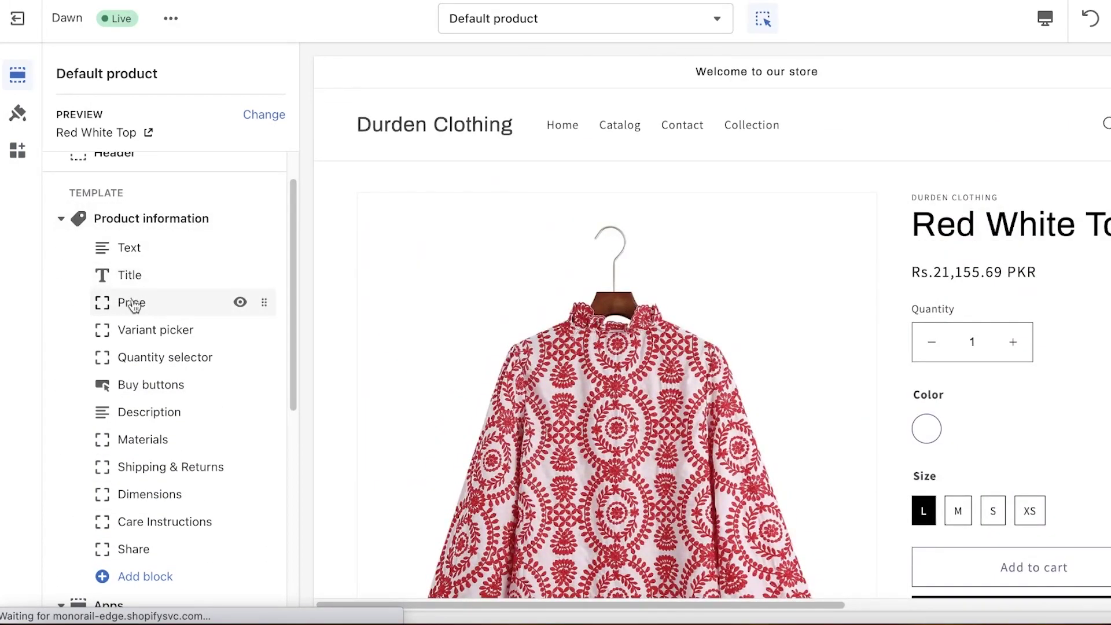
pyautogui.click(150, 582)
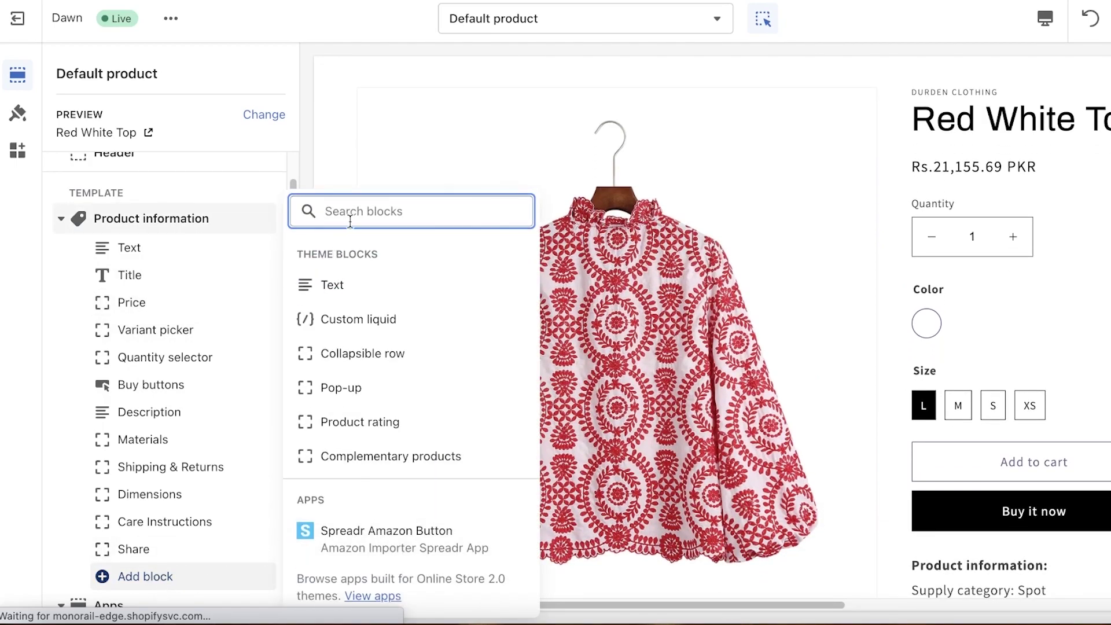
pyautogui.write('globo')
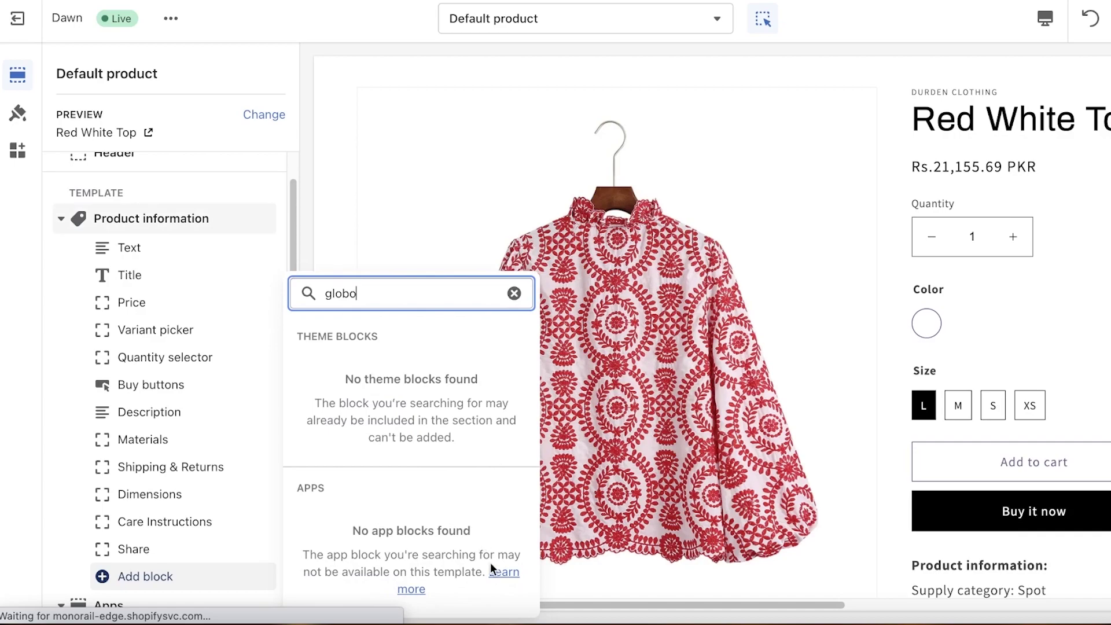
pyautogui.click(513, 294)
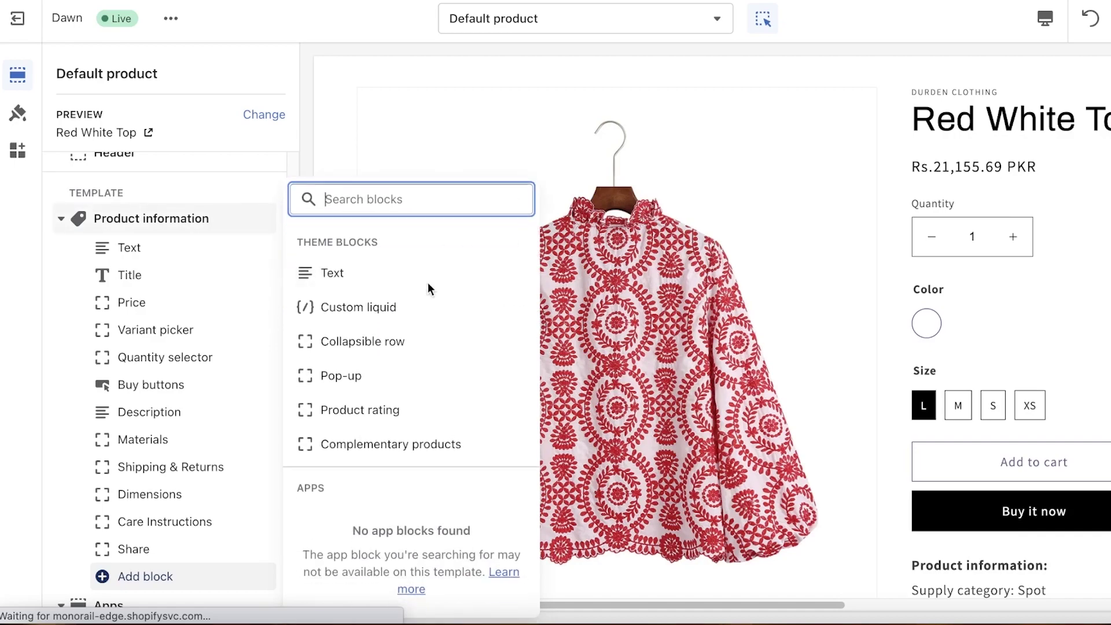
# Step: In App embeds, expand the Globo Color Swatch embed and toggle it off
pyautogui.click(19, 150)
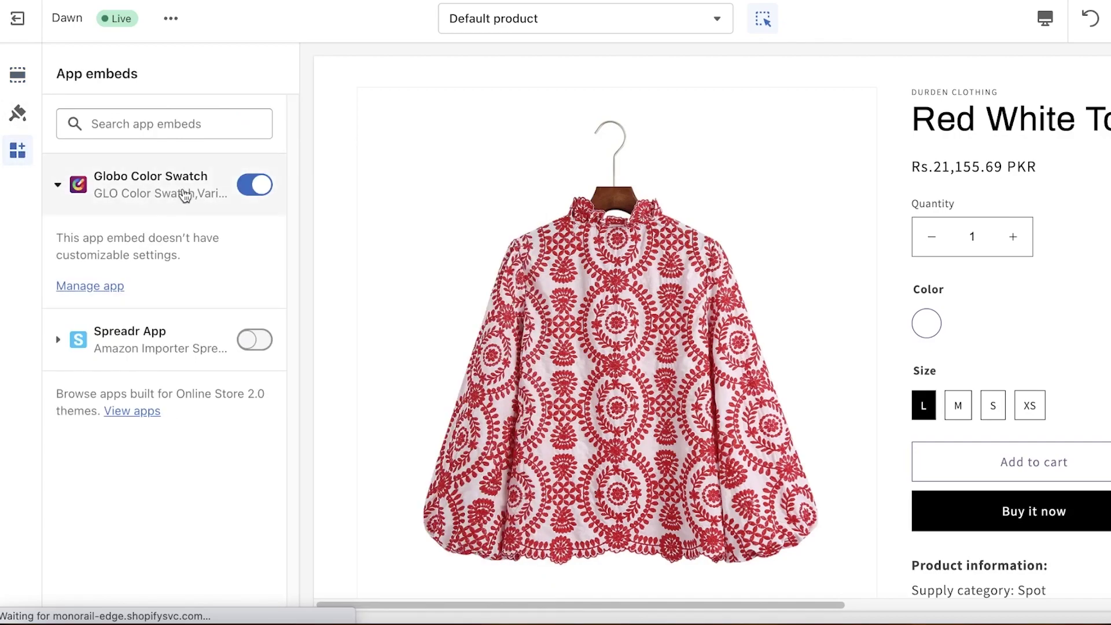
pyautogui.click(181, 193)
pyautogui.click(140, 194)
pyautogui.click(250, 197)
# Step: Turn the Globo Color Swatch embed back on and save the Dawn theme
pyautogui.click(250, 197)
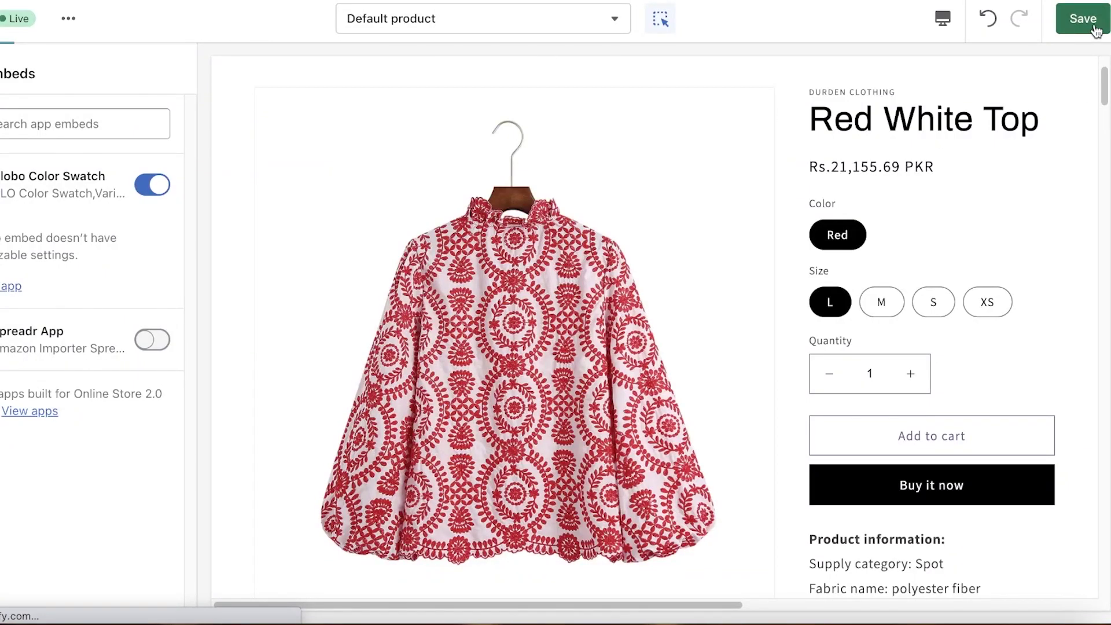
pyautogui.click(1093, 27)
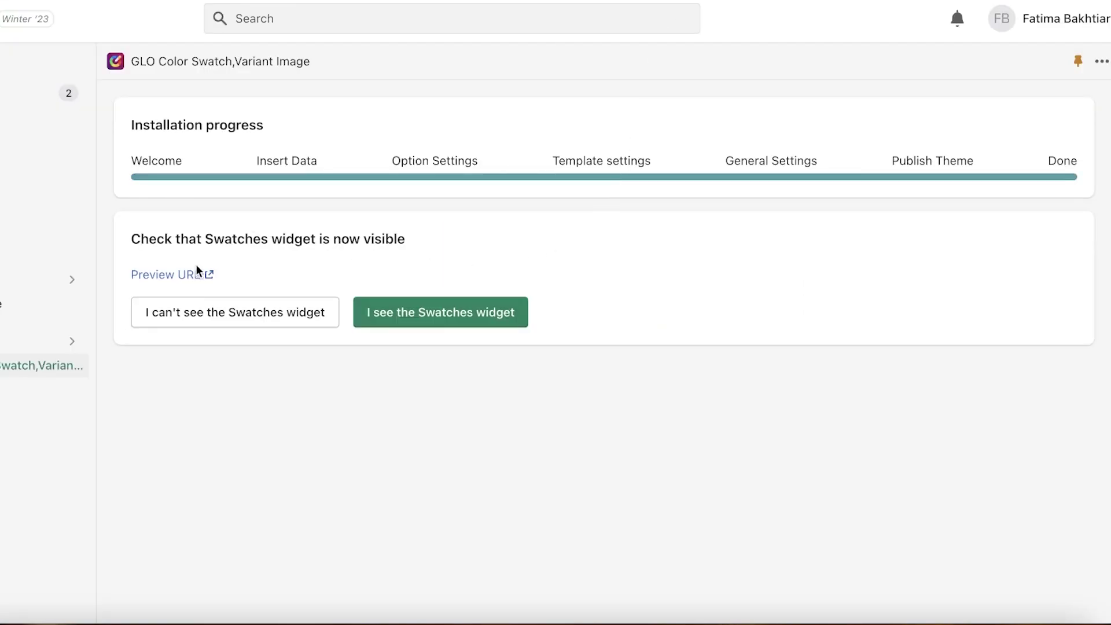
pyautogui.click(179, 272)
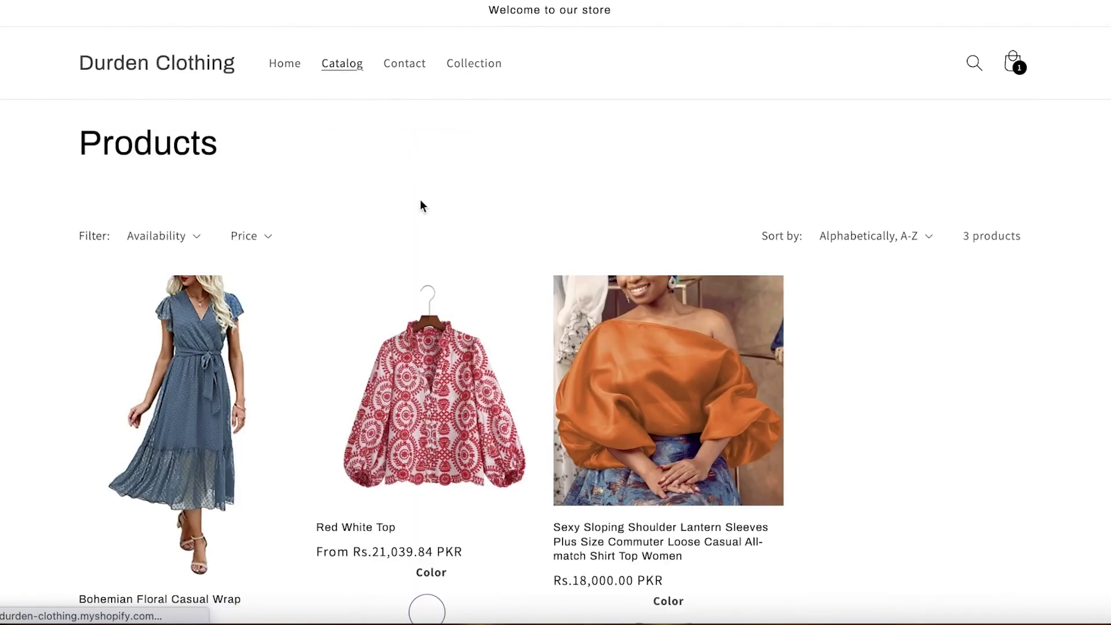
pyautogui.click(646, 367)
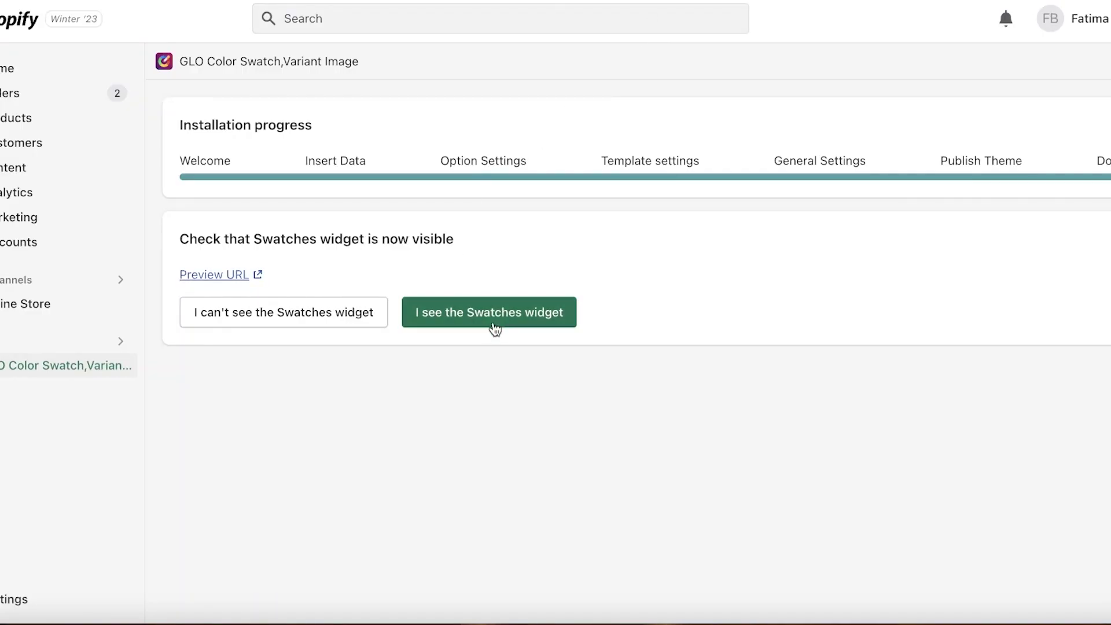
# Step: Confirm the Swatches widget is visible and open the Product page swatch appearance settings
pyautogui.click(467, 309)
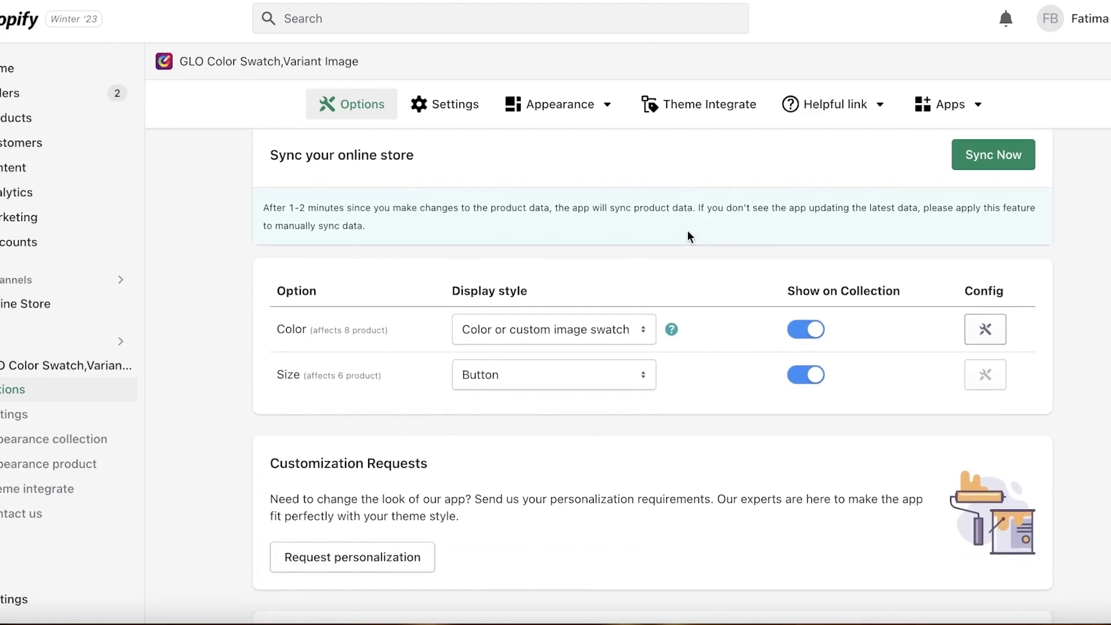
pyautogui.click(560, 102)
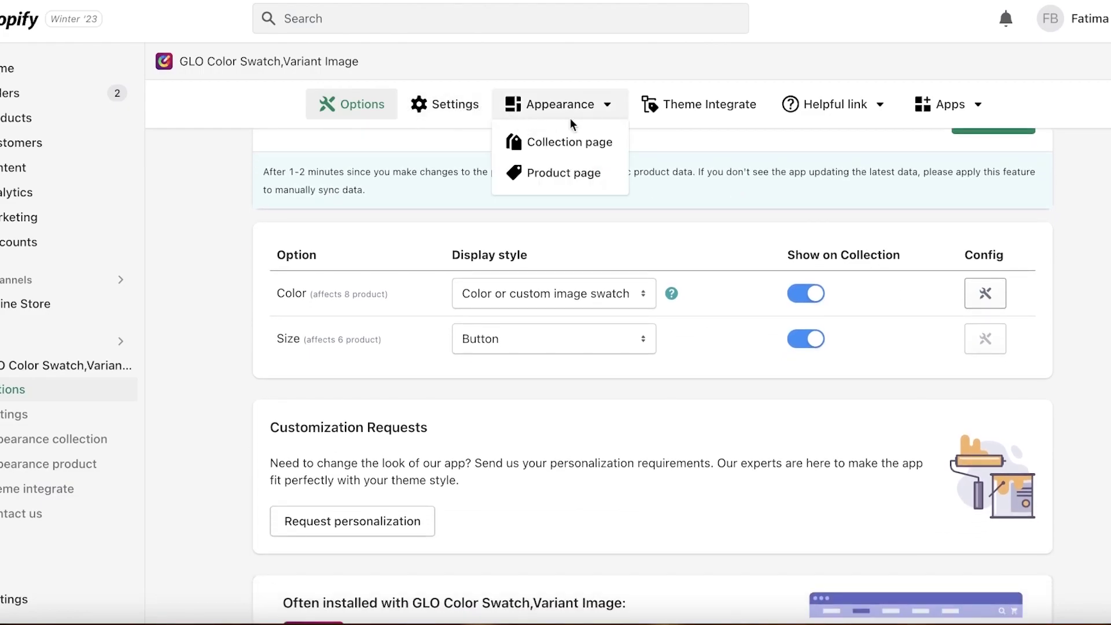
pyautogui.click(566, 176)
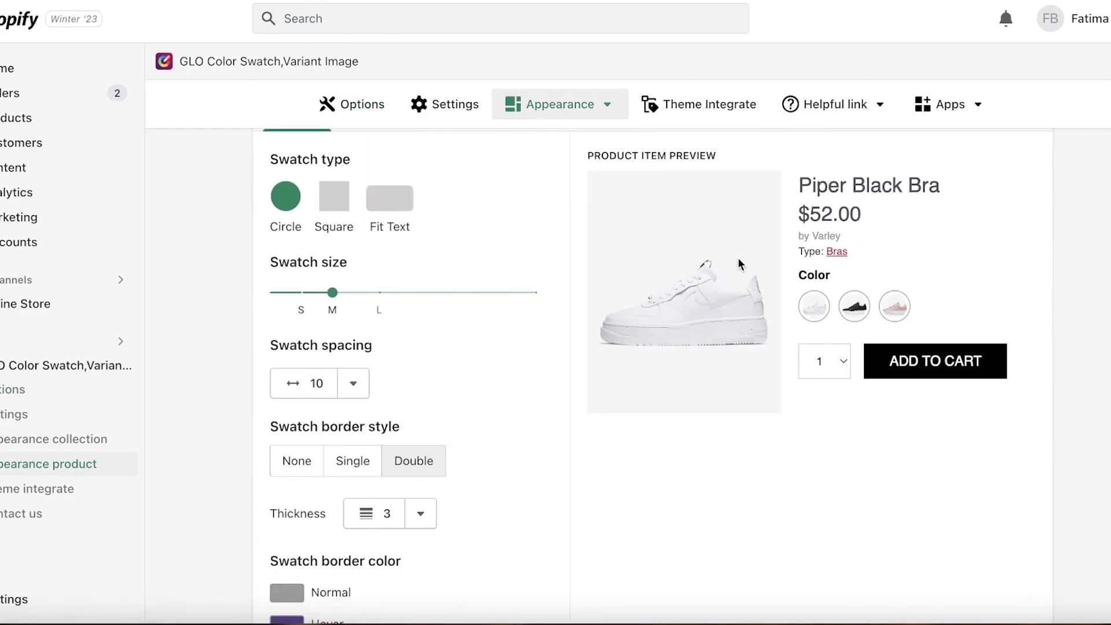
# Step: Look through the product-page swatch settings, then go to the store's Products list
pyautogui.scroll(-10, 499, 206)
pyautogui.scroll(-8, 303, 240)
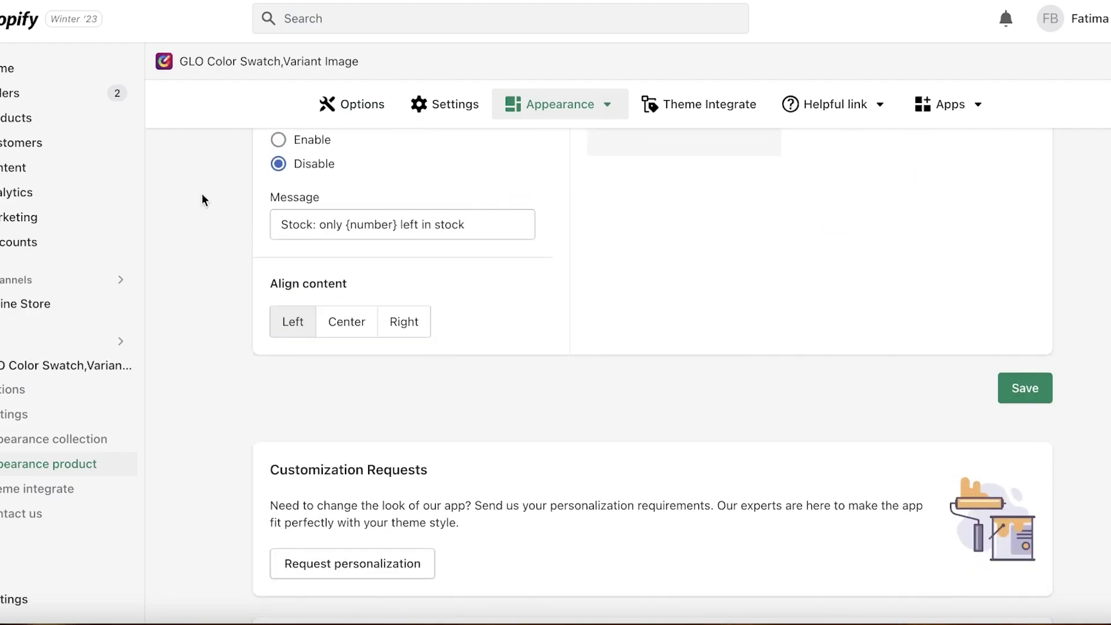
pyautogui.click(16, 118)
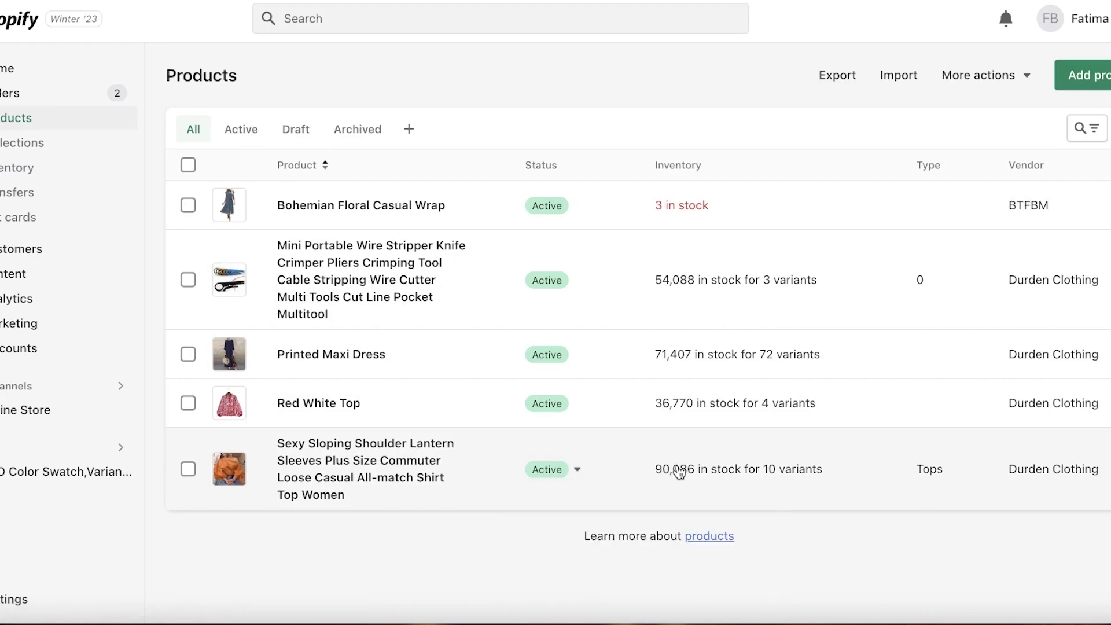
# Step: Open the lantern-sleeve top and review its Color option values, Blue and Orange
pyautogui.click(679, 472)
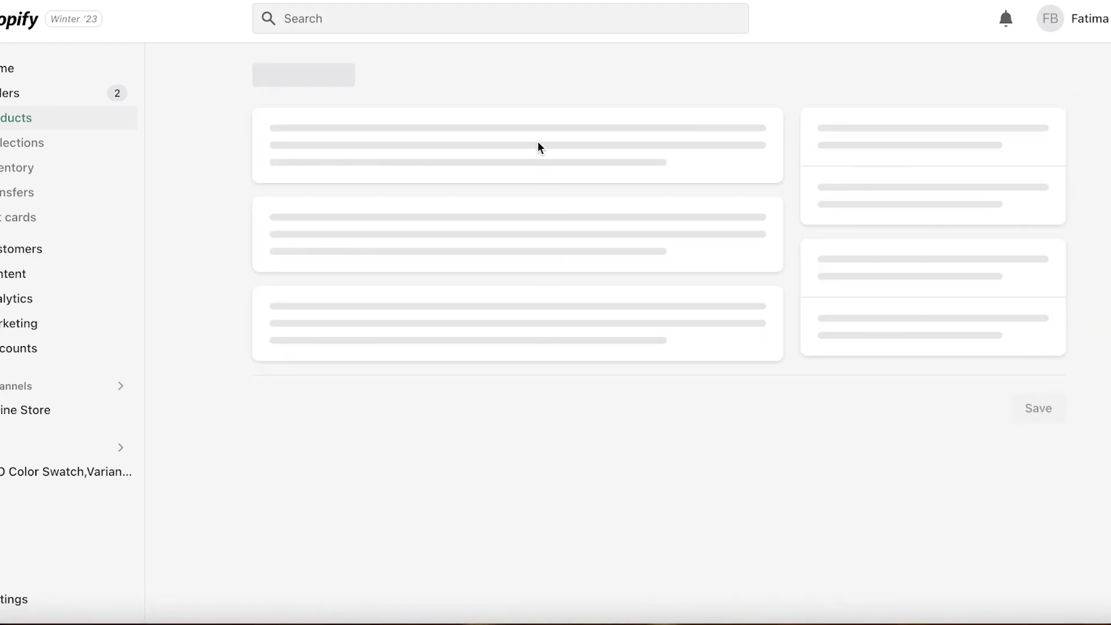
pyautogui.scroll(-15, 539, 150)
pyautogui.scroll(5, 555, 162)
pyautogui.scroll(-1, 555, 161)
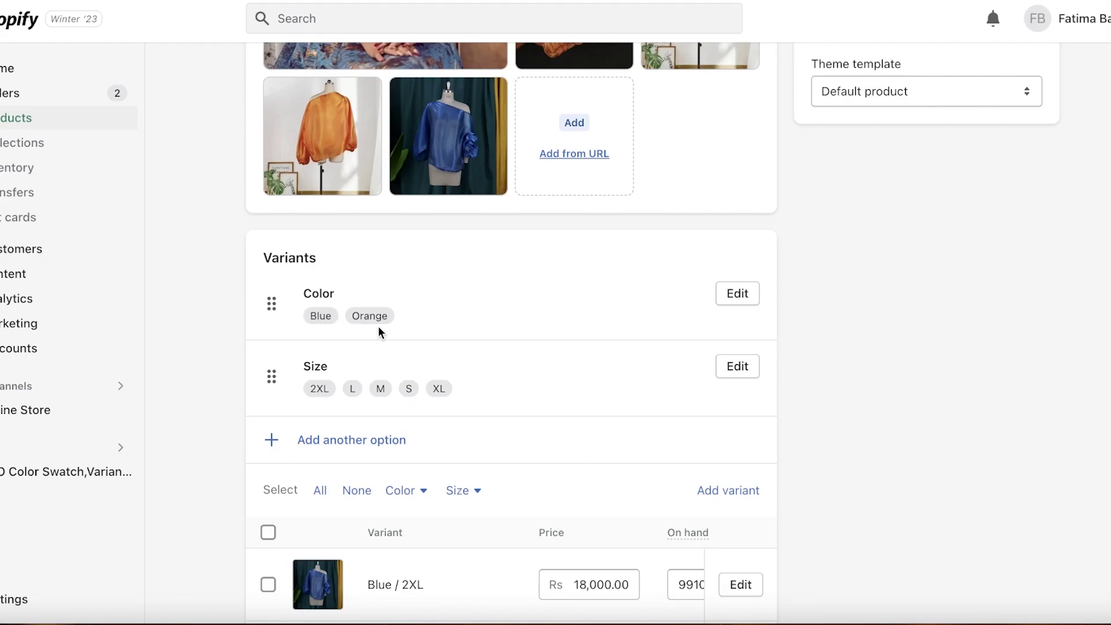
pyautogui.click(737, 293)
pyautogui.scroll(-4, 442, 277)
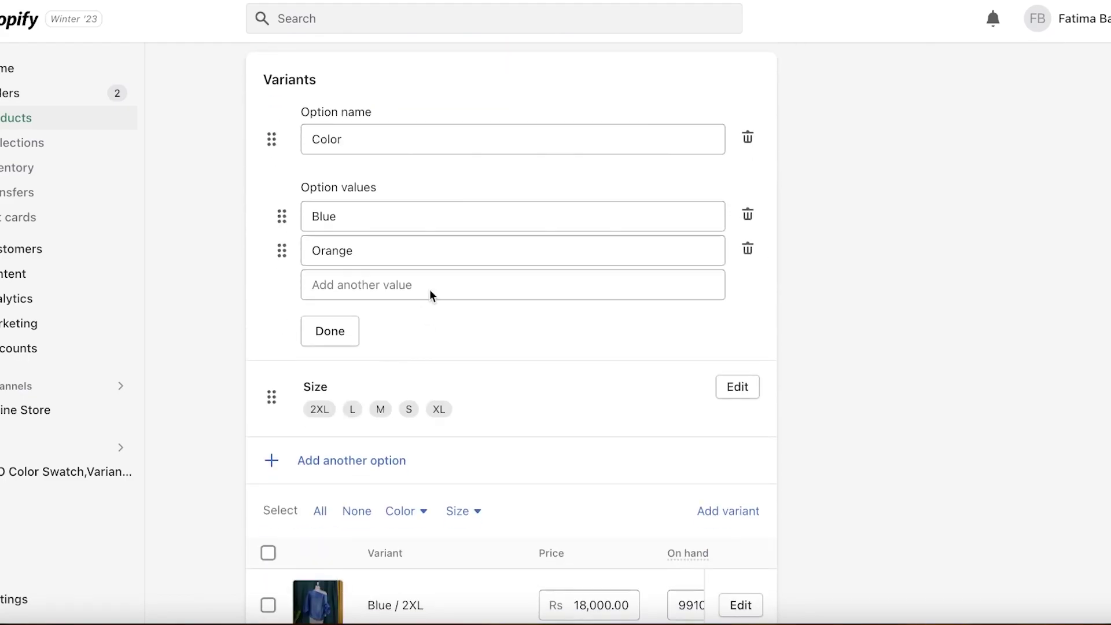
pyautogui.scroll(-1, 498, 272)
pyautogui.click(319, 301)
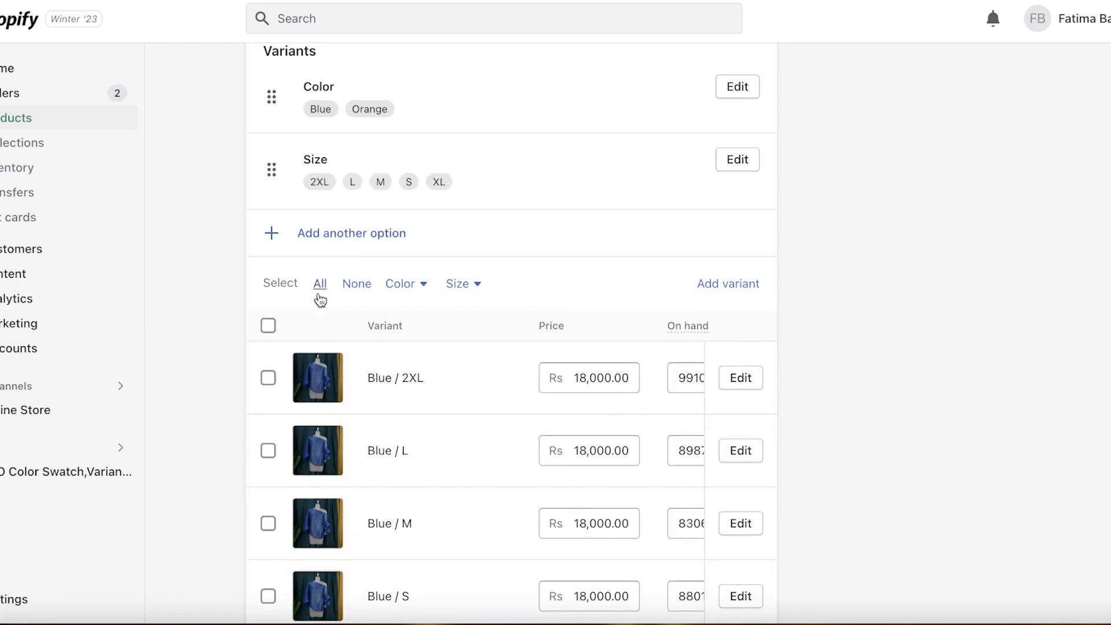
# Step: Check the variants have matching images, then return to the GLO Color Swatch app
pyautogui.scroll(-10, 342, 191)
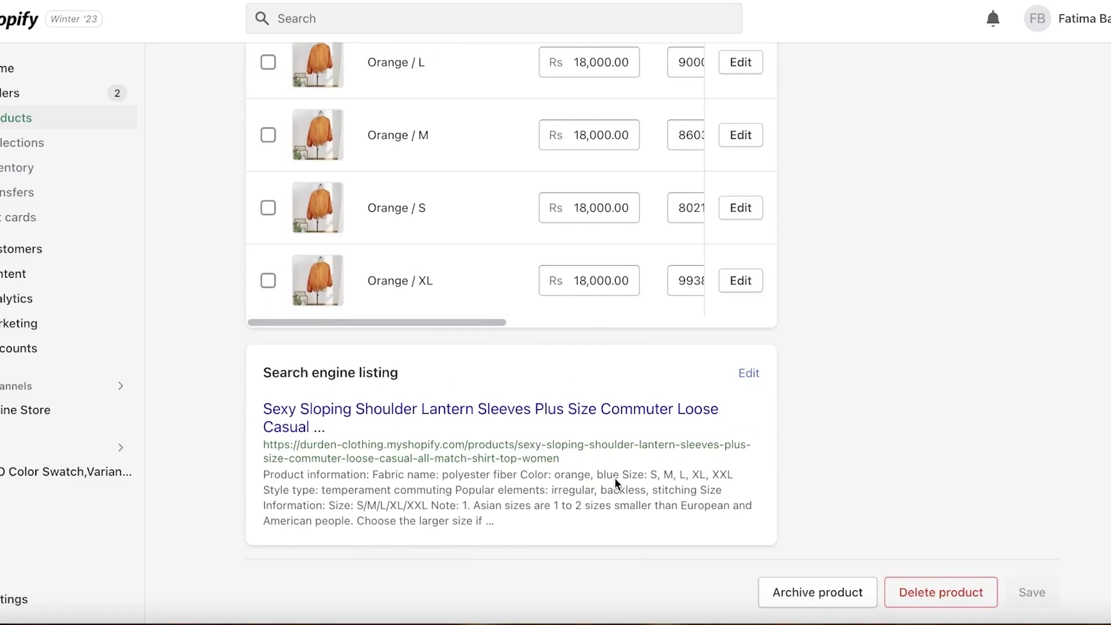
pyautogui.scroll(20, 836, 529)
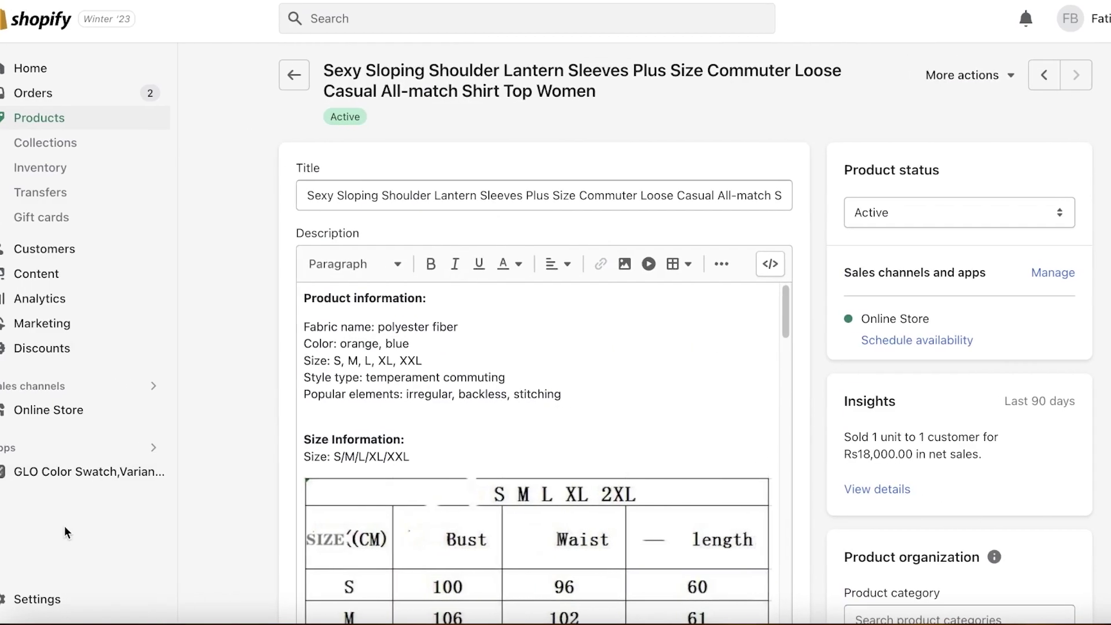
pyautogui.click(45, 468)
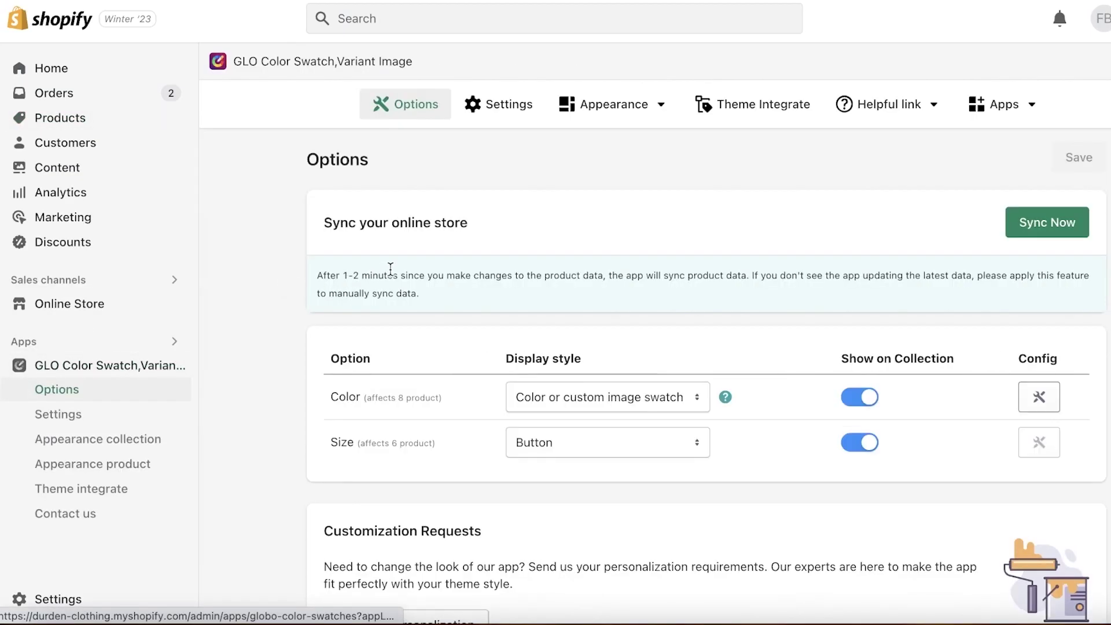
# Step: Inspect the Color option's display style choices on the Options page, leaving them unchanged
pyautogui.click(658, 399)
pyautogui.click(365, 283)
pyautogui.scroll(-3, 544, 257)
pyautogui.scroll(1, 550, 263)
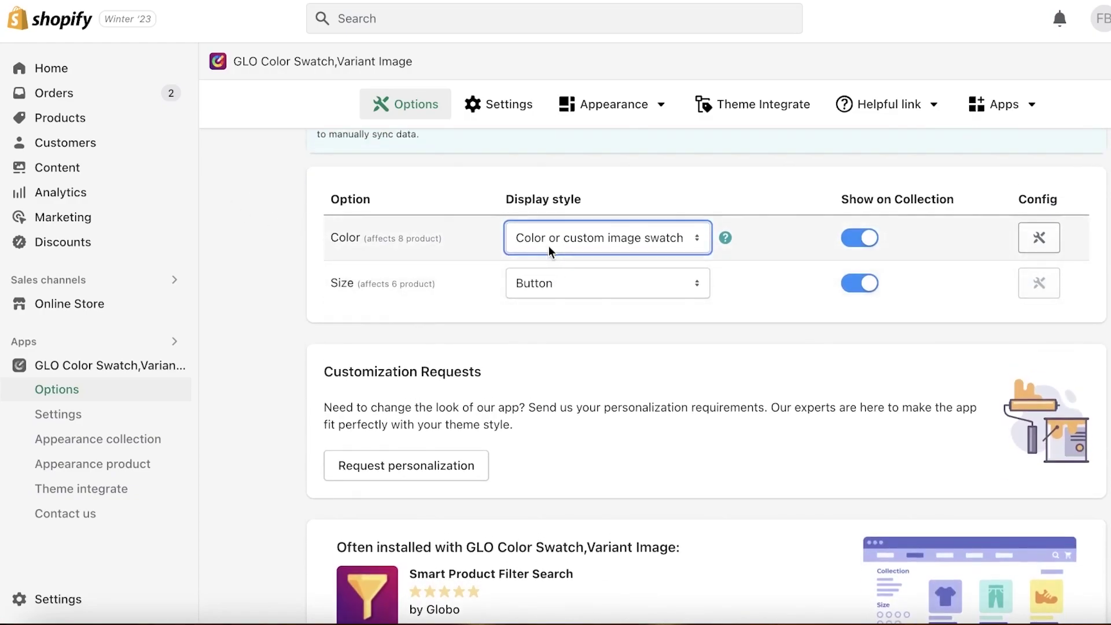
pyautogui.scroll(-1, 762, 256)
pyautogui.scroll(4, 665, 219)
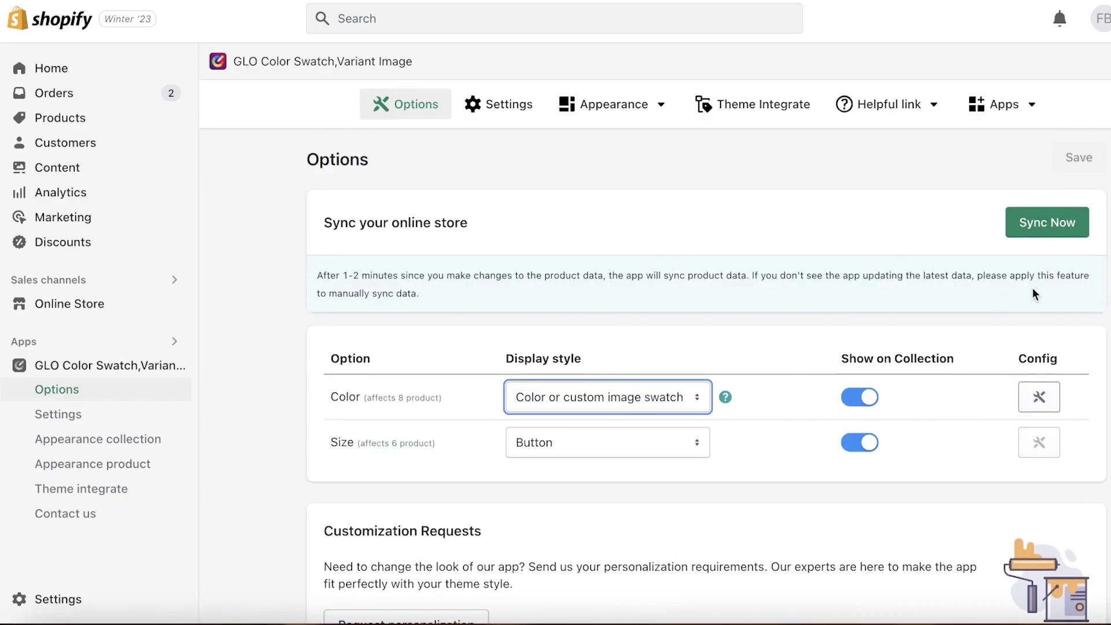
# Step: Scroll through the app's Settings page covering product and collection page swatch options
pyautogui.click(498, 104)
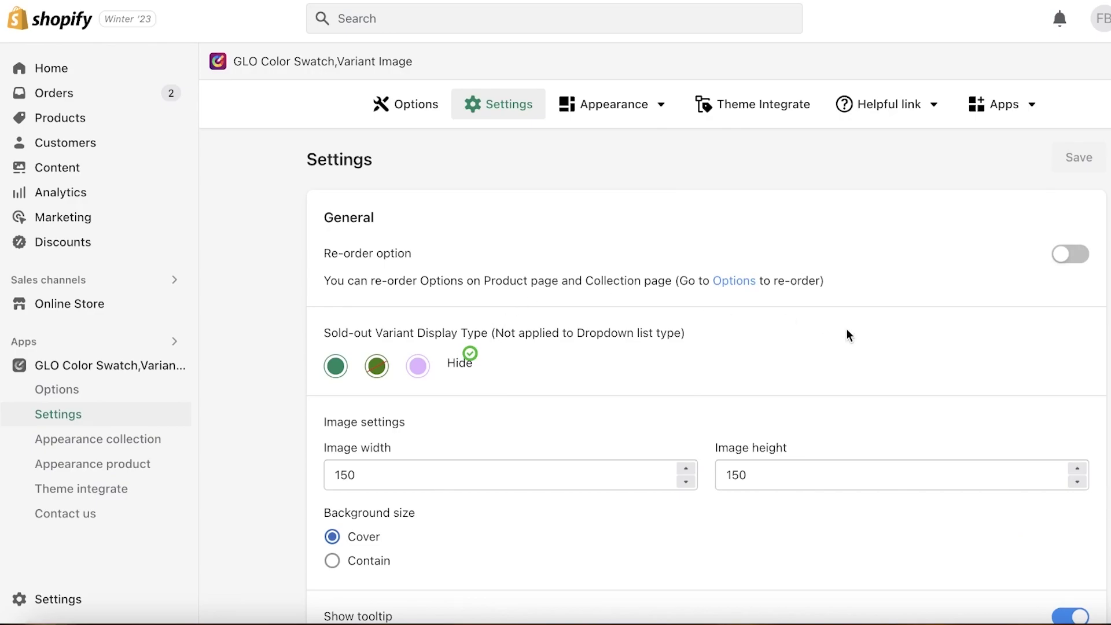
pyautogui.scroll(-15, 988, 268)
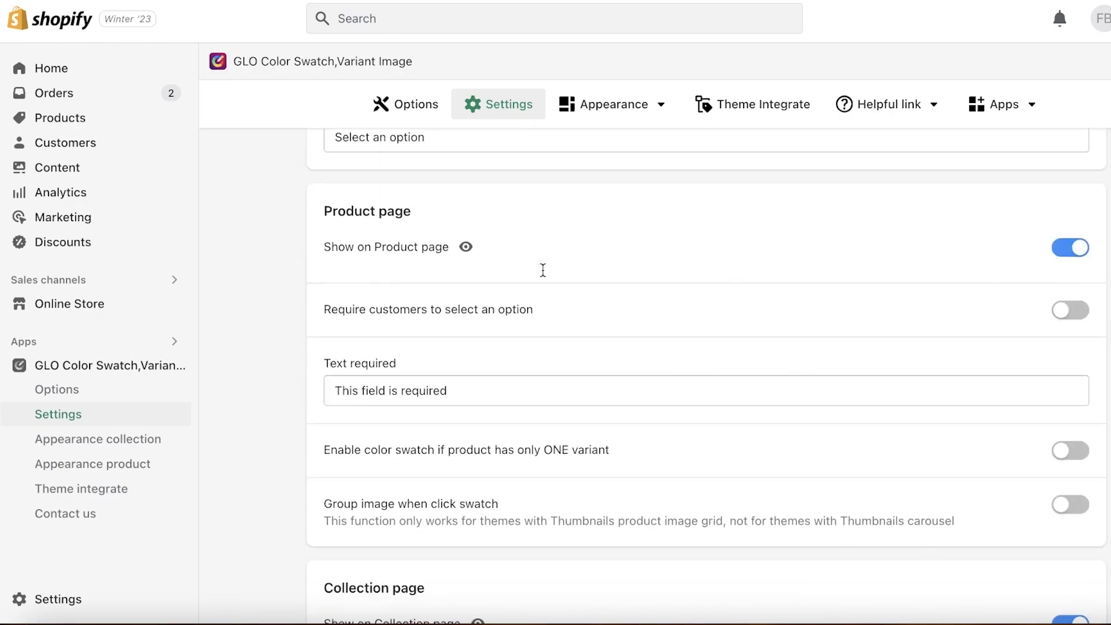
pyautogui.scroll(-8, 545, 276)
pyautogui.scroll(7, 546, 275)
pyautogui.scroll(-1, 545, 276)
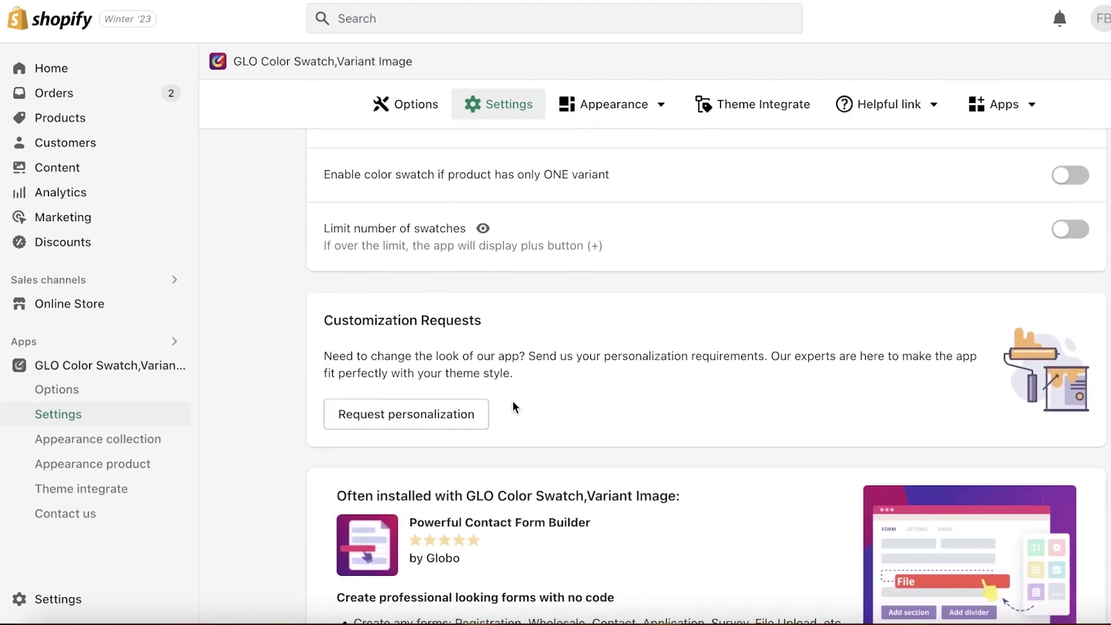
pyautogui.scroll(-7, 512, 400)
pyautogui.scroll(-2, 512, 400)
pyautogui.scroll(12, 658, 367)
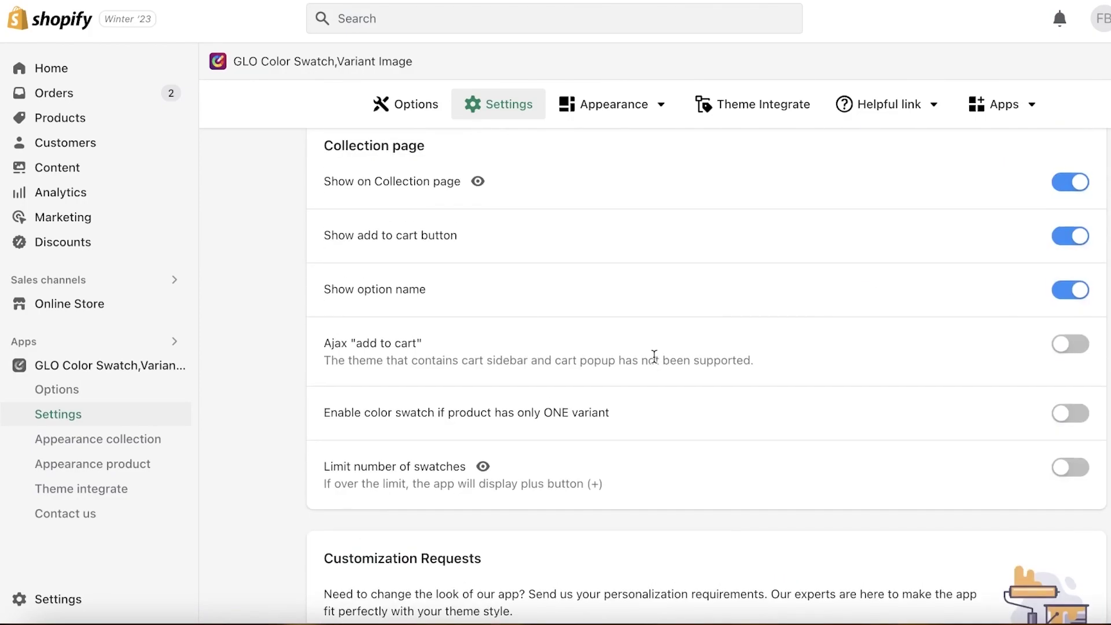
pyautogui.scroll(-8, 654, 359)
pyautogui.scroll(1, 658, 364)
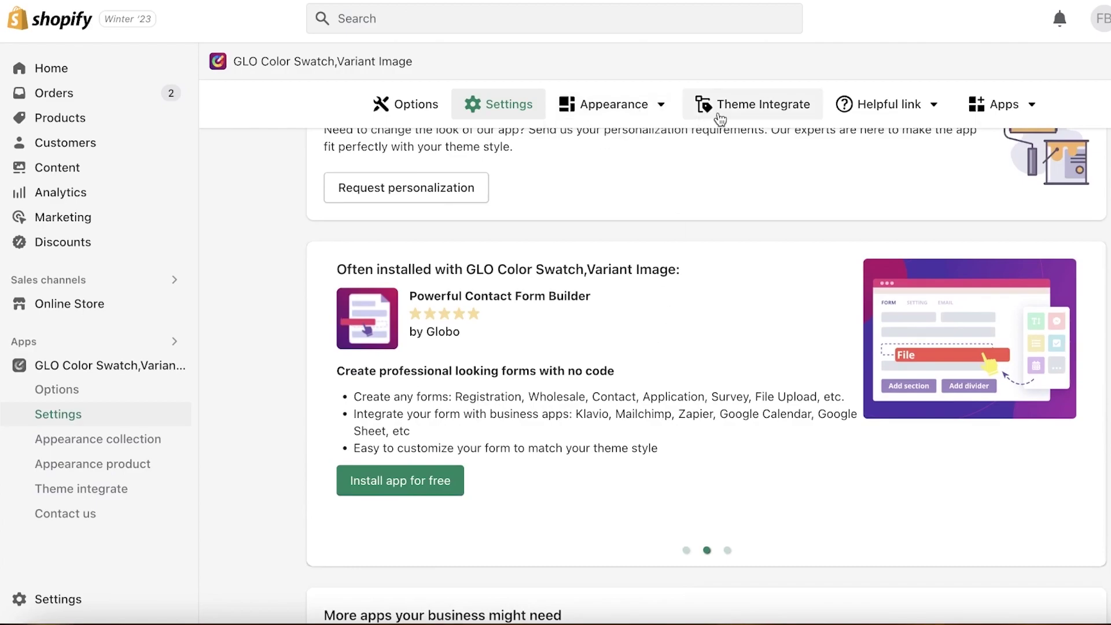
# Step: In the Product page appearance settings, try a reddish-pink dropdown text colour
pyautogui.moveTo(615, 118)
pyautogui.click(618, 174)
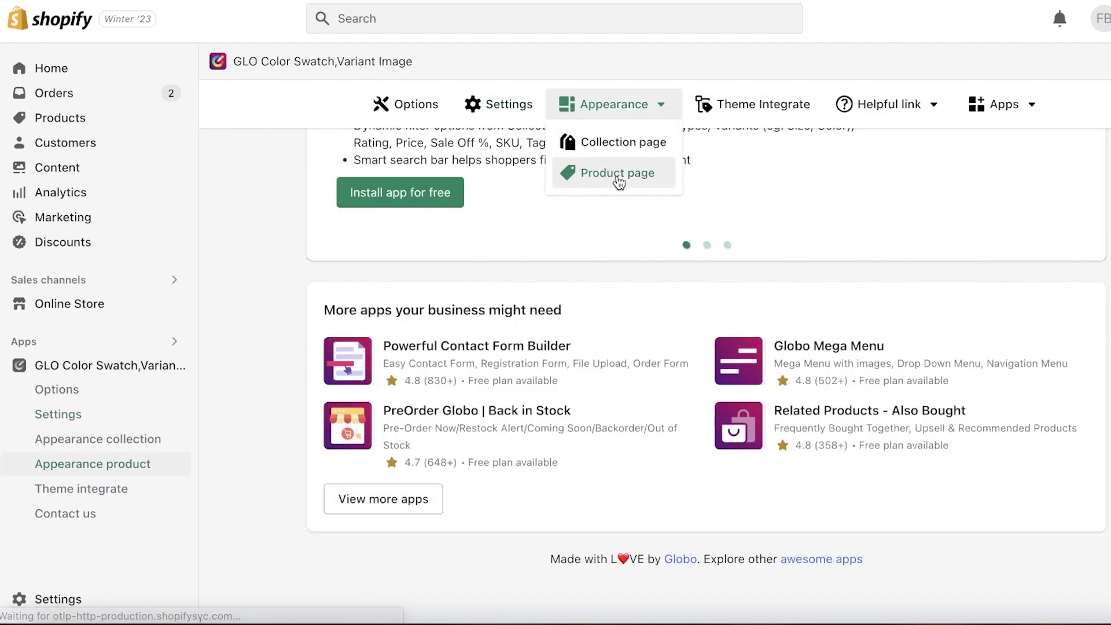
pyautogui.scroll(10, 787, 324)
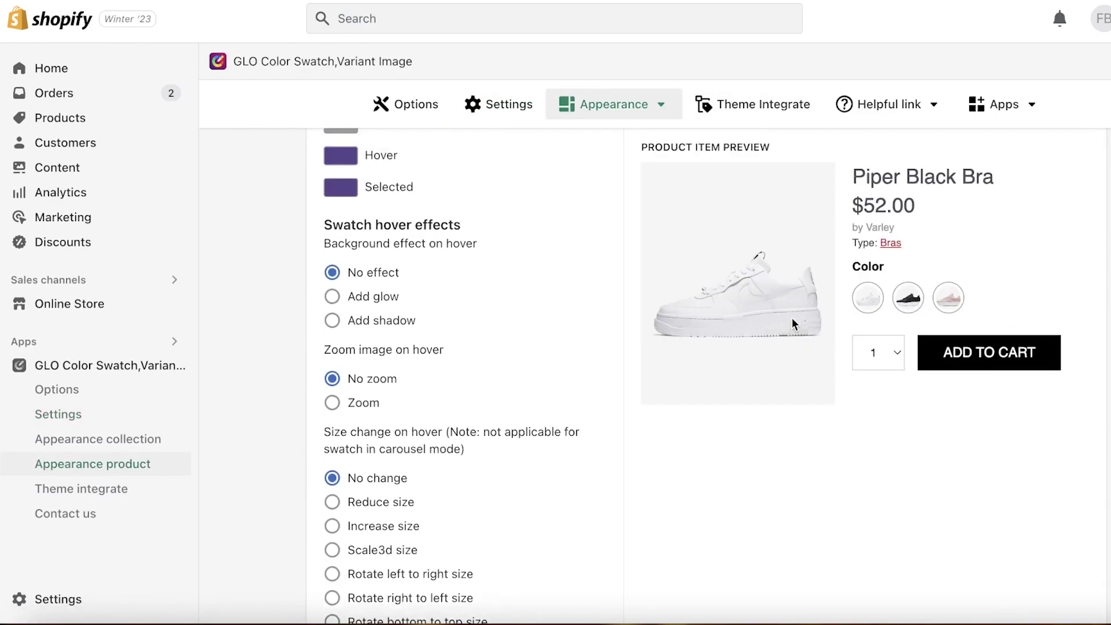
pyautogui.click(507, 213)
pyautogui.click(439, 299)
pyautogui.click(492, 362)
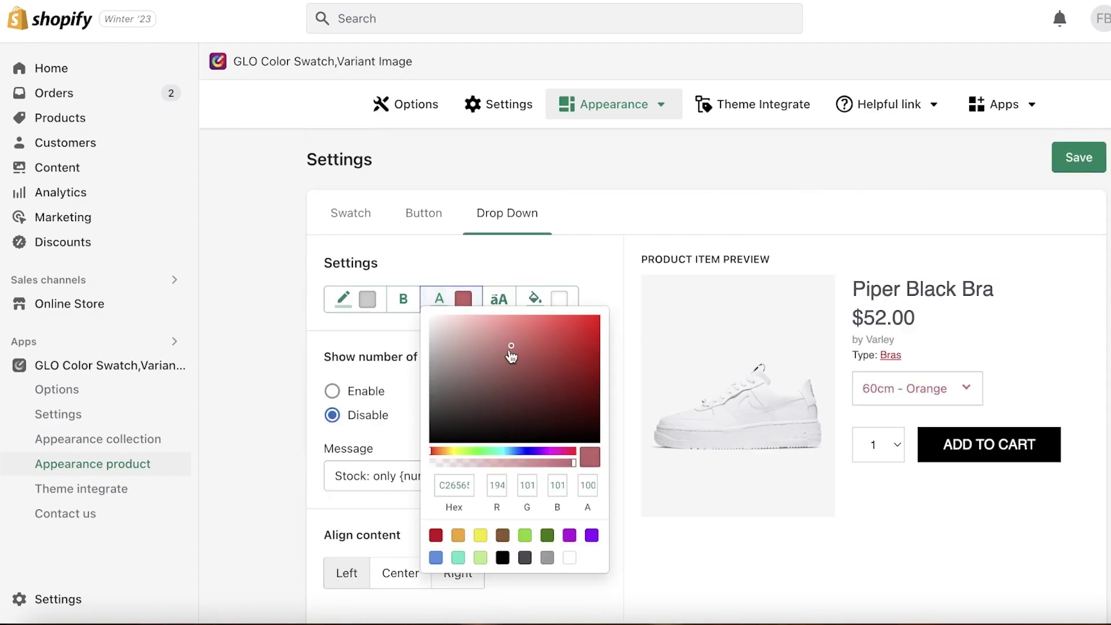
pyautogui.click(486, 325)
pyautogui.click(515, 249)
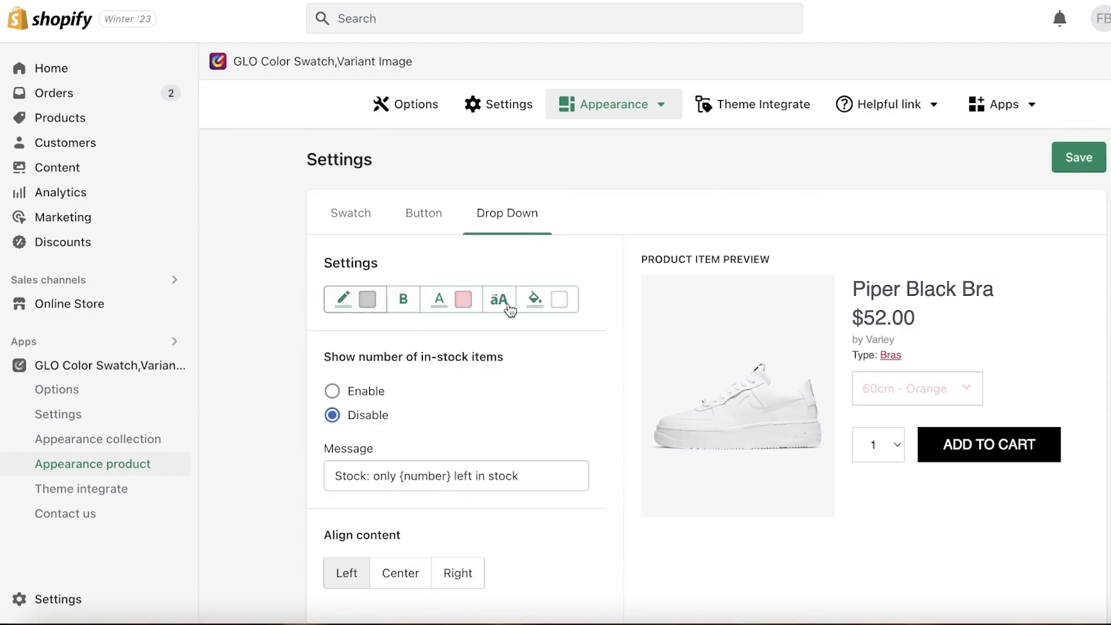
# Step: Set the dropdown background to near-white and the dropdown text colour to black
pyautogui.click(559, 300)
pyautogui.click(573, 348)
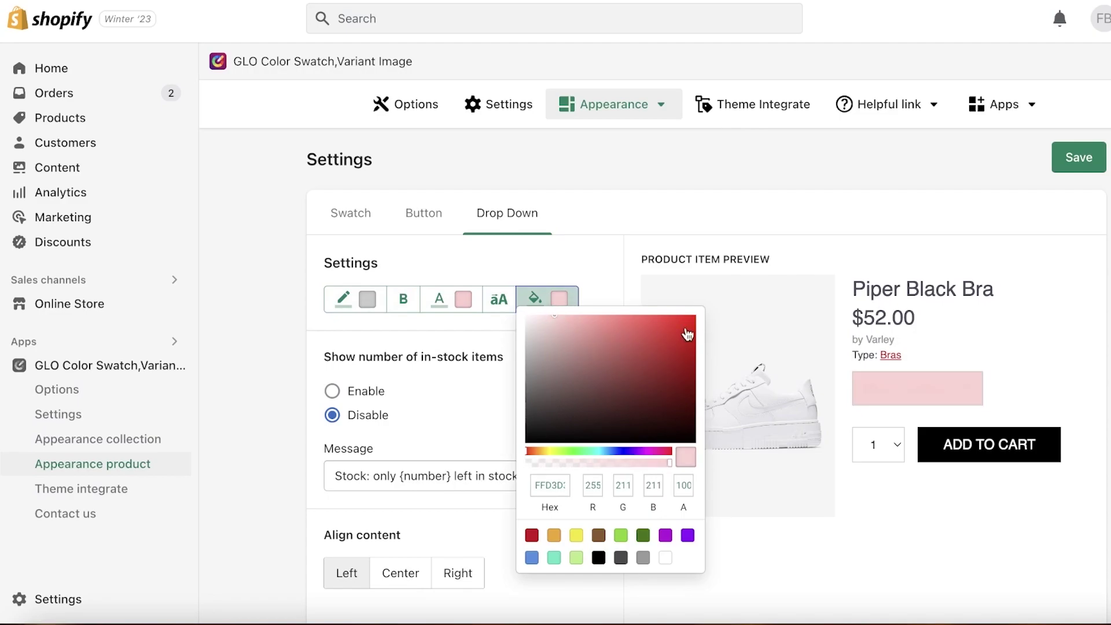
pyautogui.moveTo(691, 334); pyautogui.dragTo(491, 319)
pyautogui.click(491, 320)
pyautogui.click(463, 299)
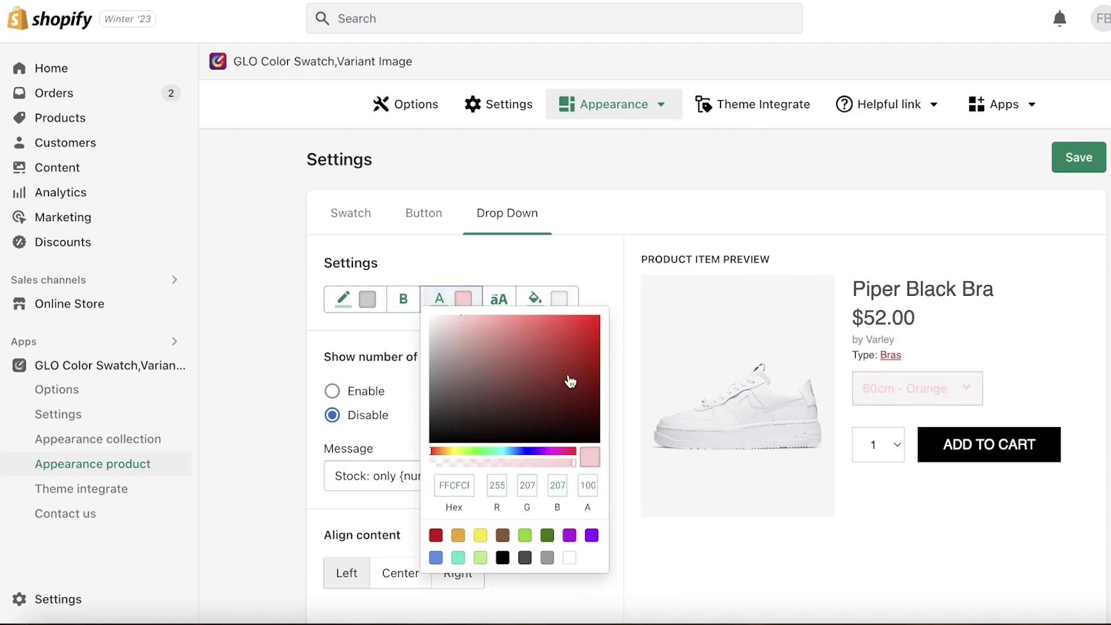
pyautogui.moveTo(573, 394)
pyautogui.mouseDown()
pyautogui.moveTo(578, 434)
pyautogui.moveTo(543, 454)
pyautogui.mouseUp()
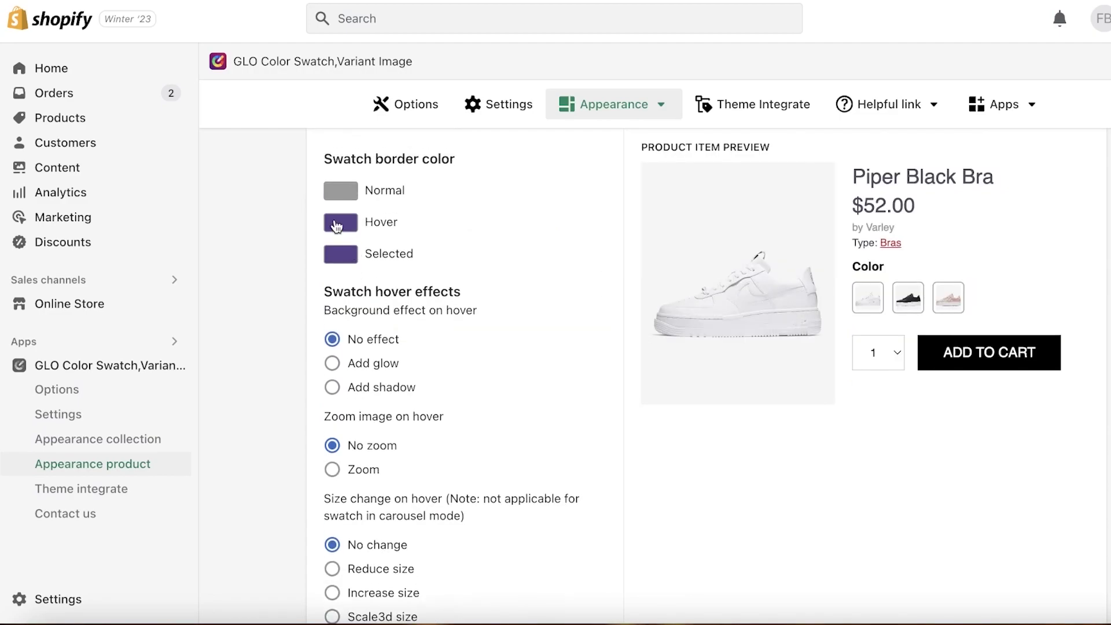
# Step: Change the swatch hover border colour to a brighter purple
pyautogui.click(336, 226)
pyautogui.click(457, 251)
pyautogui.click(563, 186)
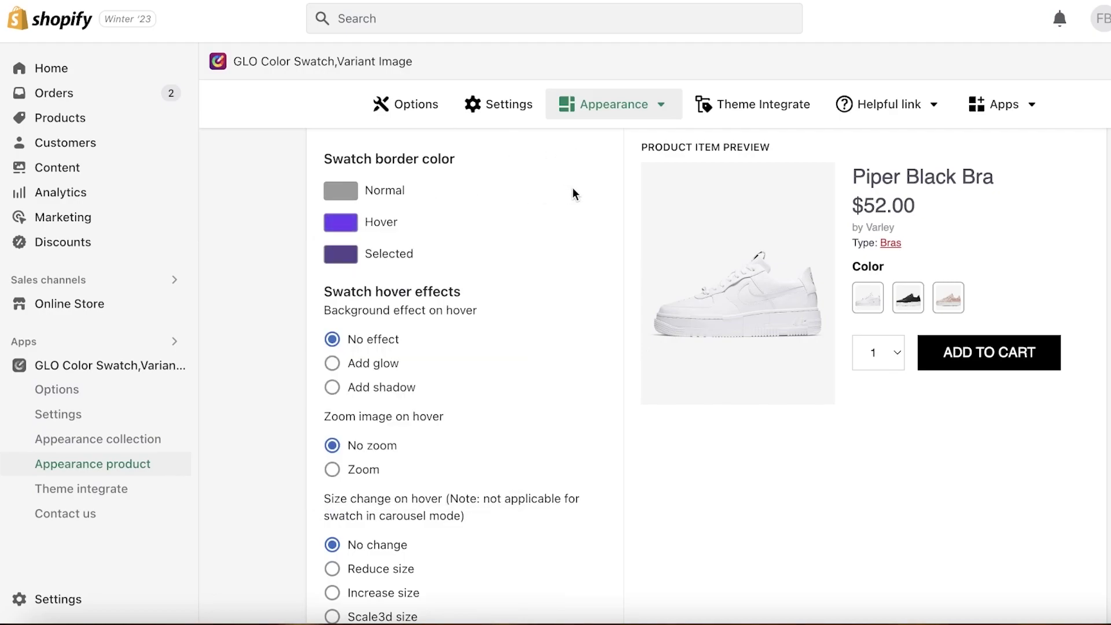
# Step: Open the lantern-sleeve shirt from the Products list and scroll through its page
pyautogui.click(108, 116)
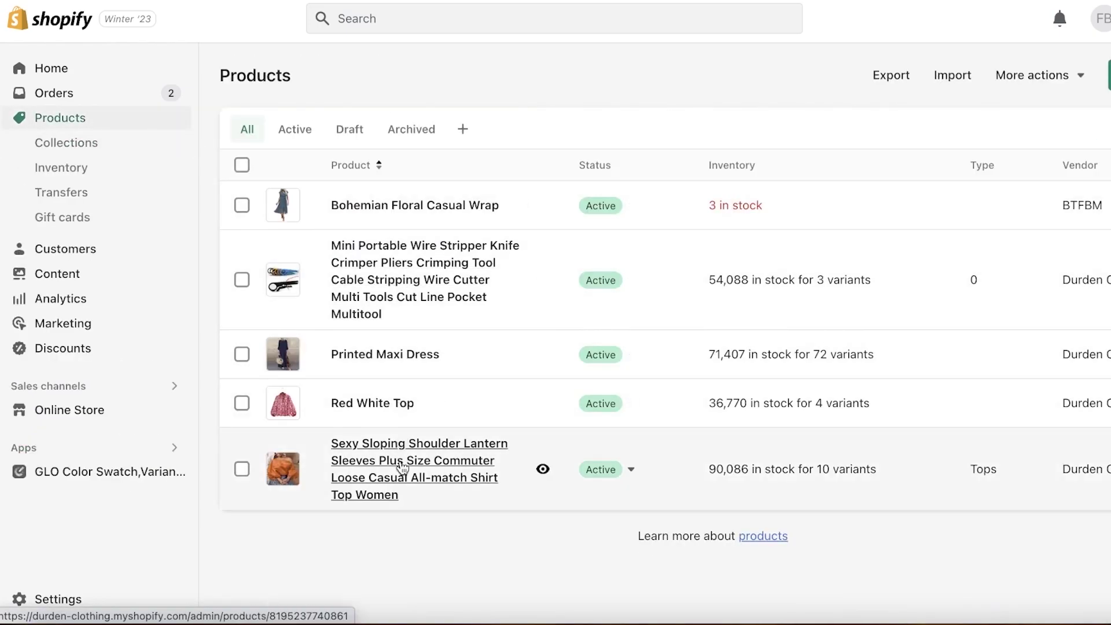
pyautogui.click(401, 461)
pyautogui.scroll(-15, 530, 277)
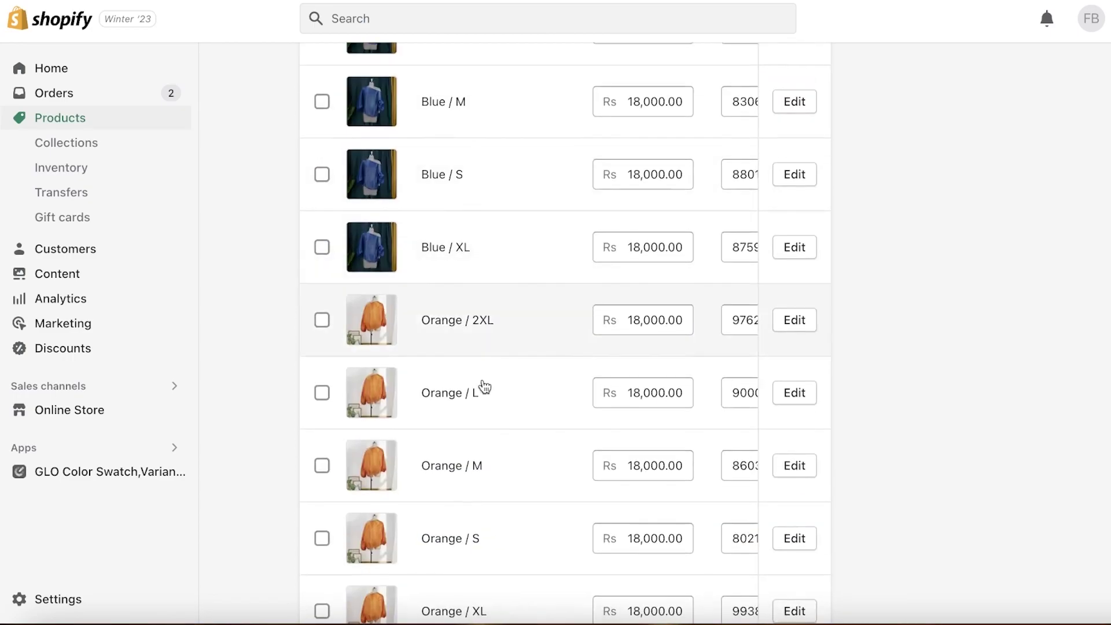
pyautogui.scroll(-5, 463, 382)
pyautogui.scroll(15, 459, 371)
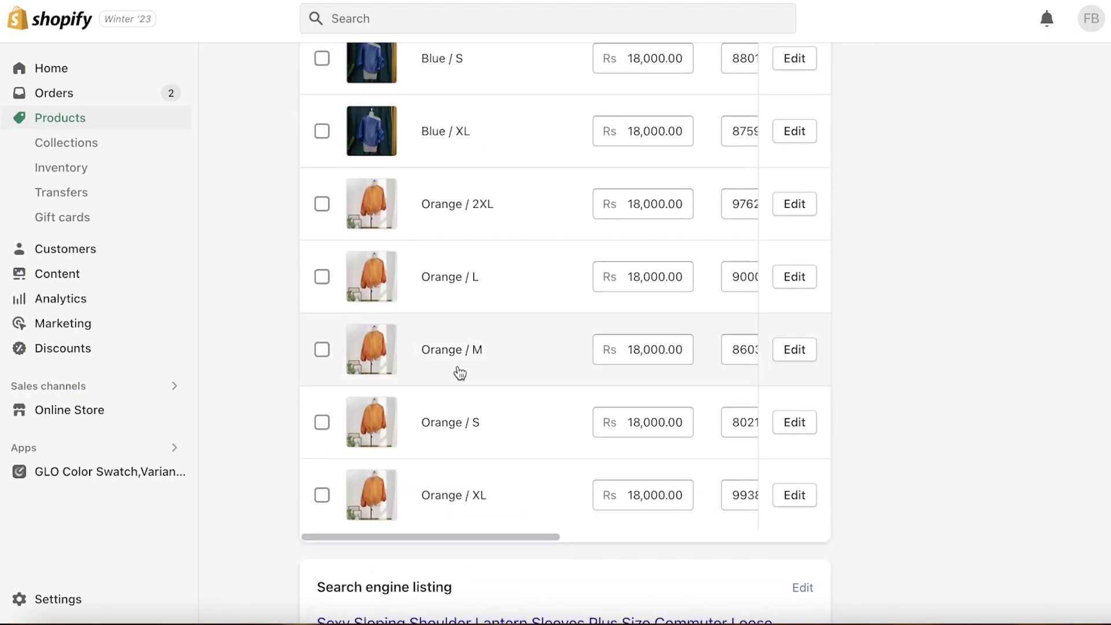
pyautogui.scroll(-1, 462, 377)
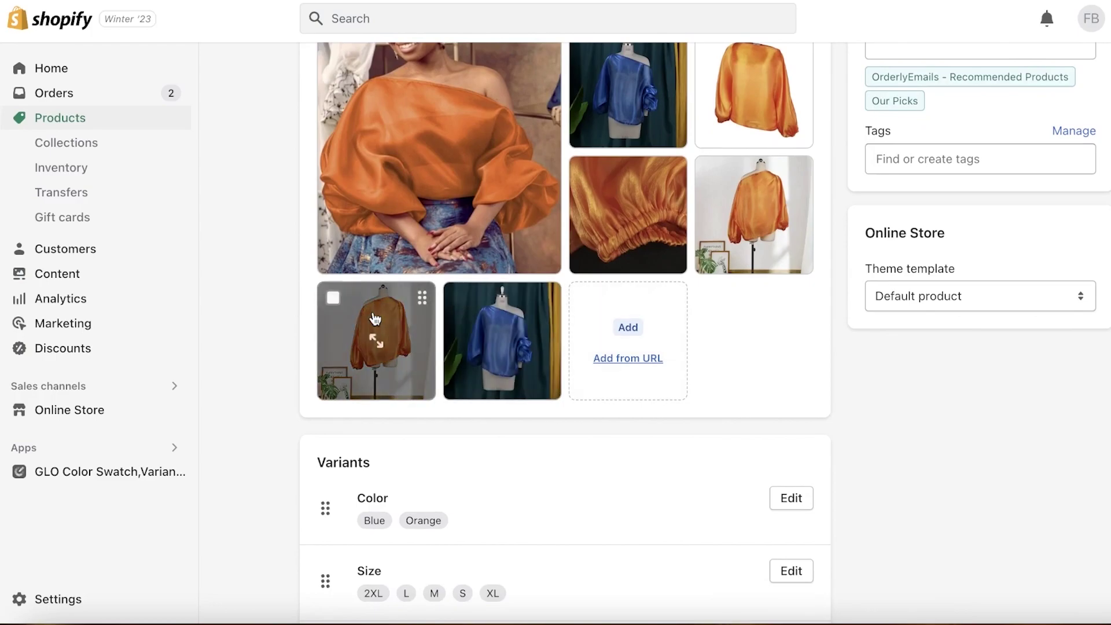
# Step: Select all the Blue variants in the Variants section
pyautogui.click(457, 300)
pyautogui.click(458, 299)
pyautogui.scroll(-3, 483, 338)
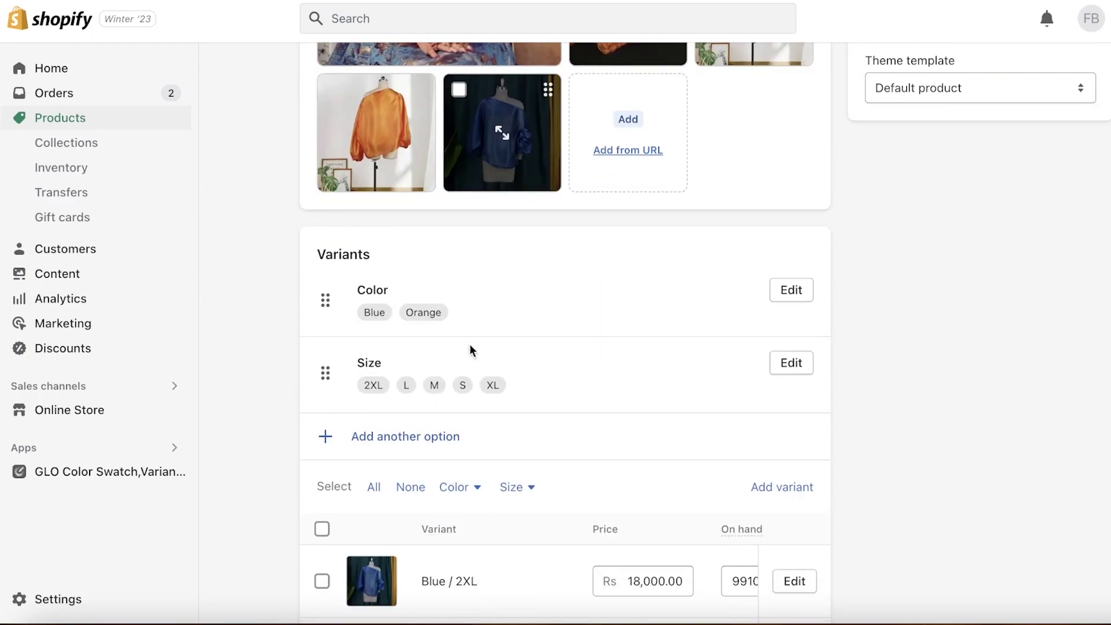
pyautogui.scroll(-3, 305, 285)
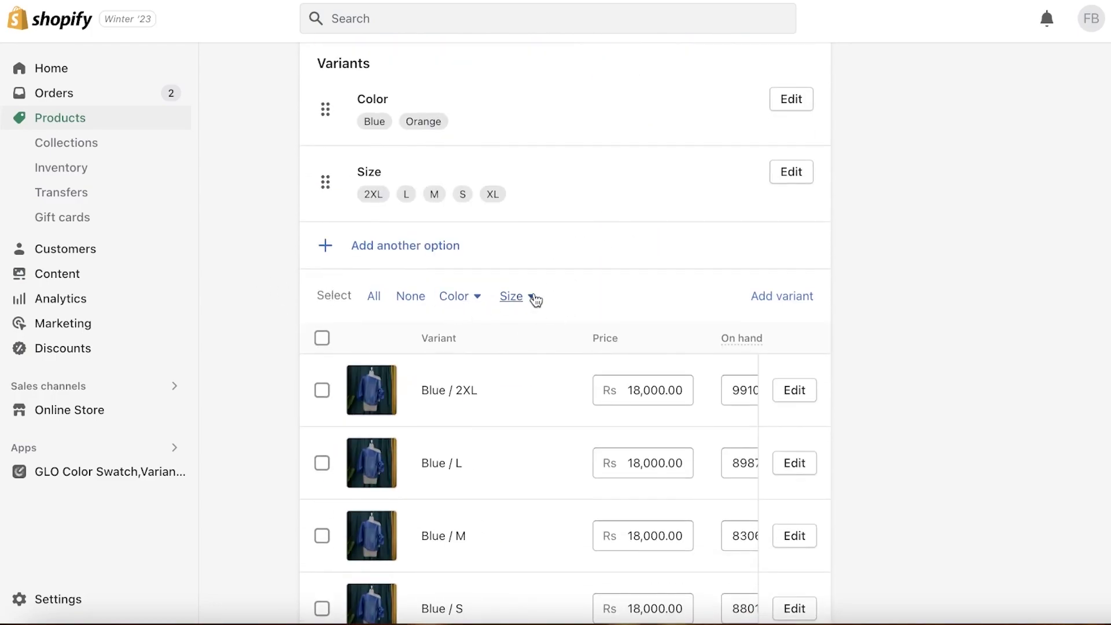
pyautogui.click(514, 298)
pyautogui.click(461, 342)
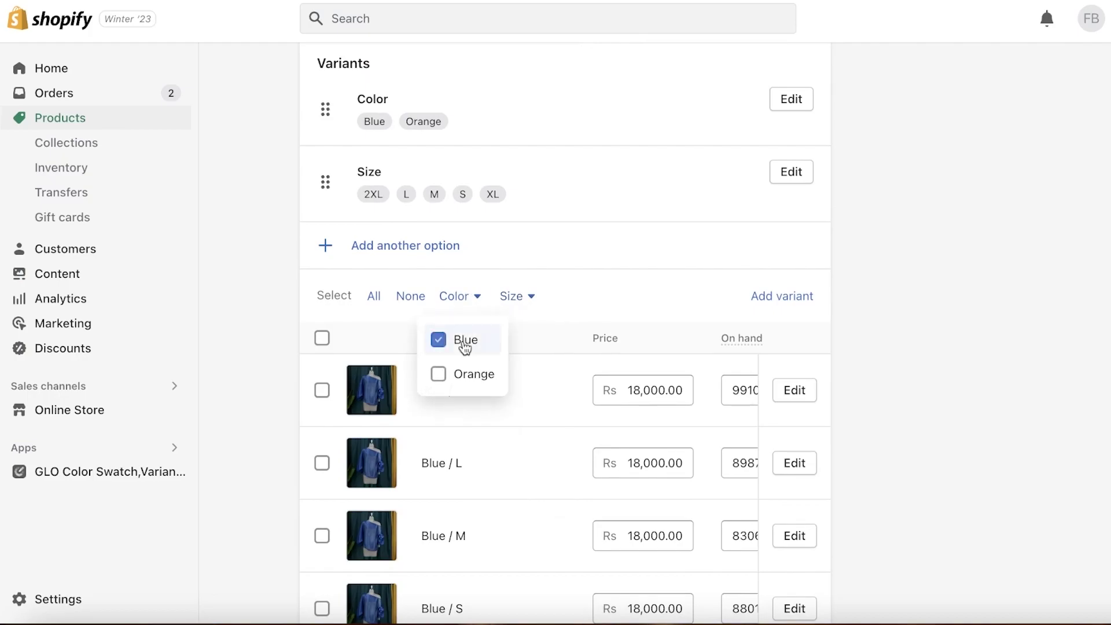
pyautogui.scroll(-6, 356, 319)
pyautogui.scroll(8, 361, 427)
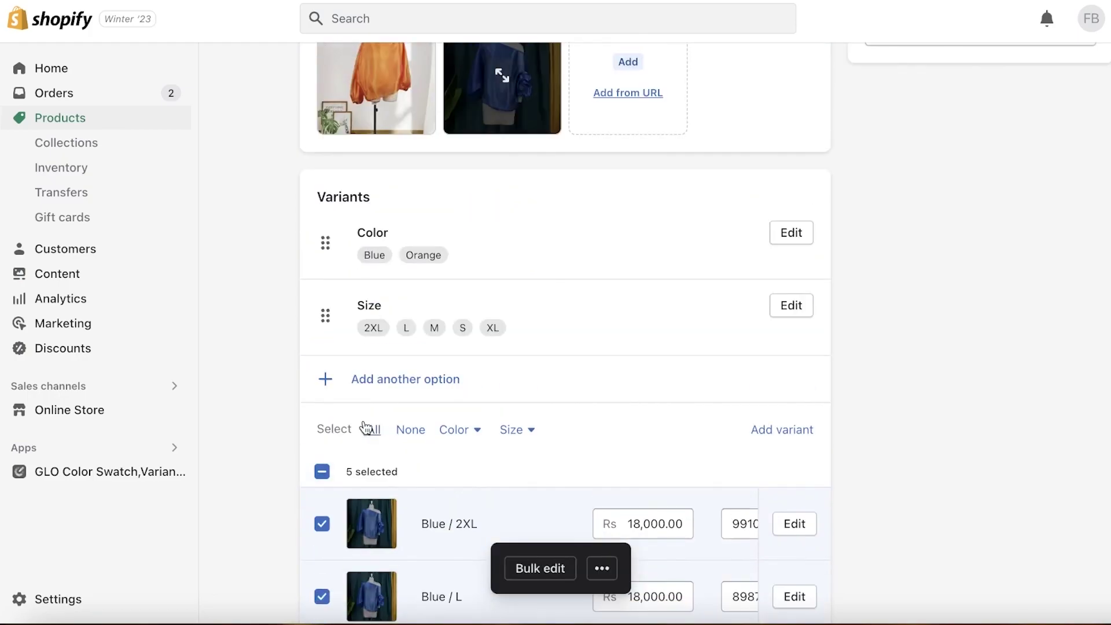
# Step: Begin adding another variant option and dismiss its name suggestions
pyautogui.click(679, 379)
pyautogui.click(848, 379)
pyautogui.scroll(-3, 847, 380)
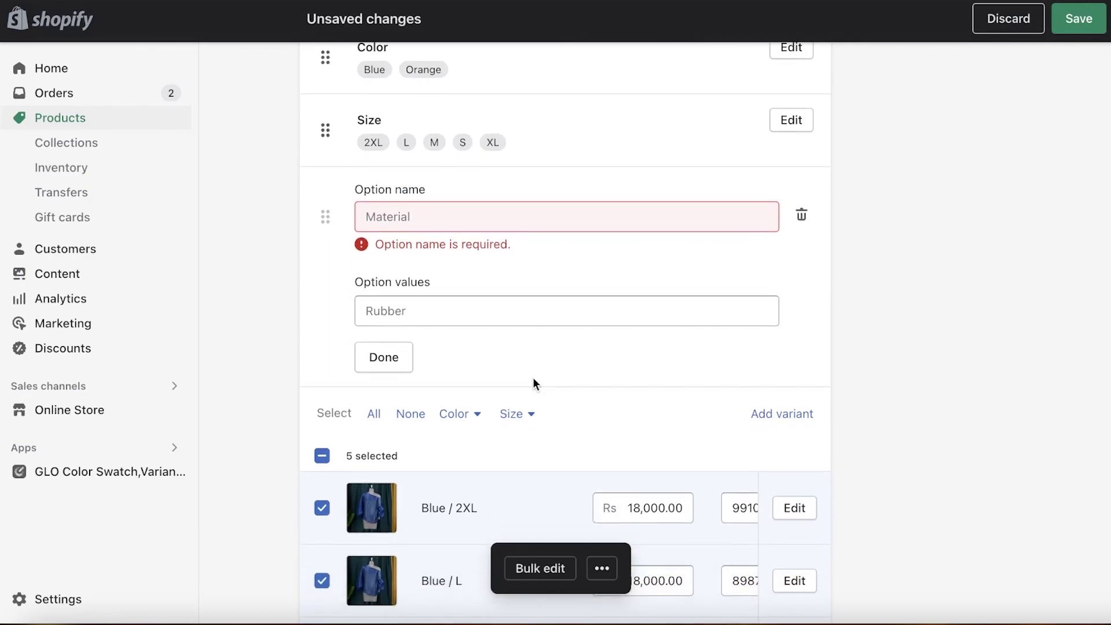
# Step: Toggle the Blue and Orange variant selections, ending with only Blue selected
pyautogui.click(459, 412)
pyautogui.click(460, 488)
pyautogui.scroll(-1, 474, 409)
pyautogui.click(465, 406)
pyautogui.click(465, 407)
pyautogui.click(468, 442)
pyautogui.click(458, 408)
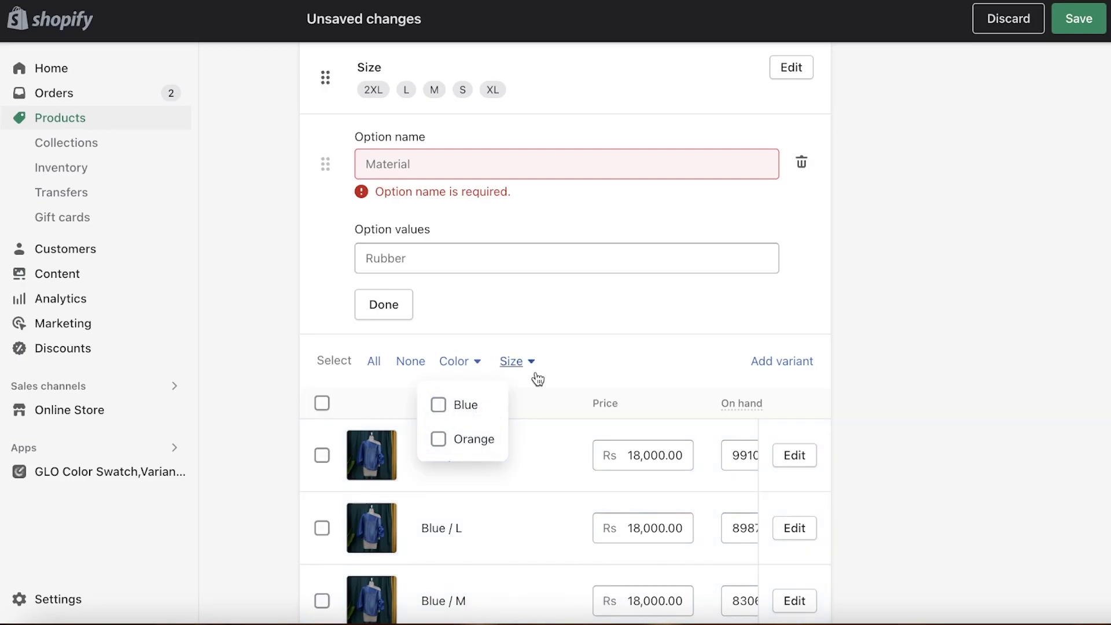
pyautogui.click(480, 410)
pyautogui.click(853, 245)
# Step: Save the lantern-sleeve shirt, which fails with 'Option name can't be blank'
pyautogui.click(1078, 19)
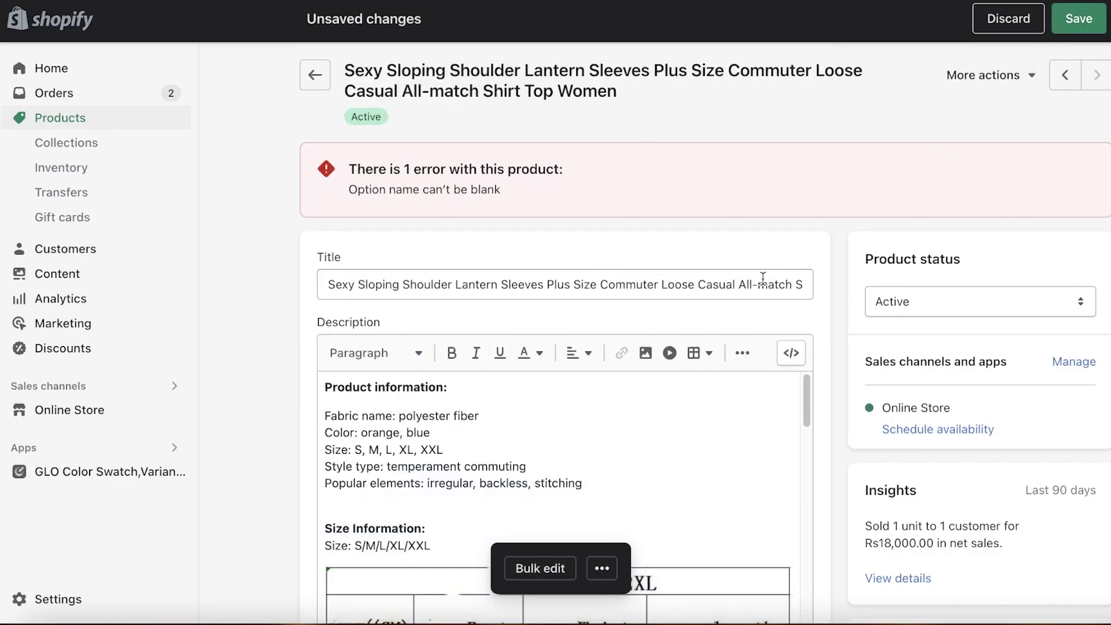